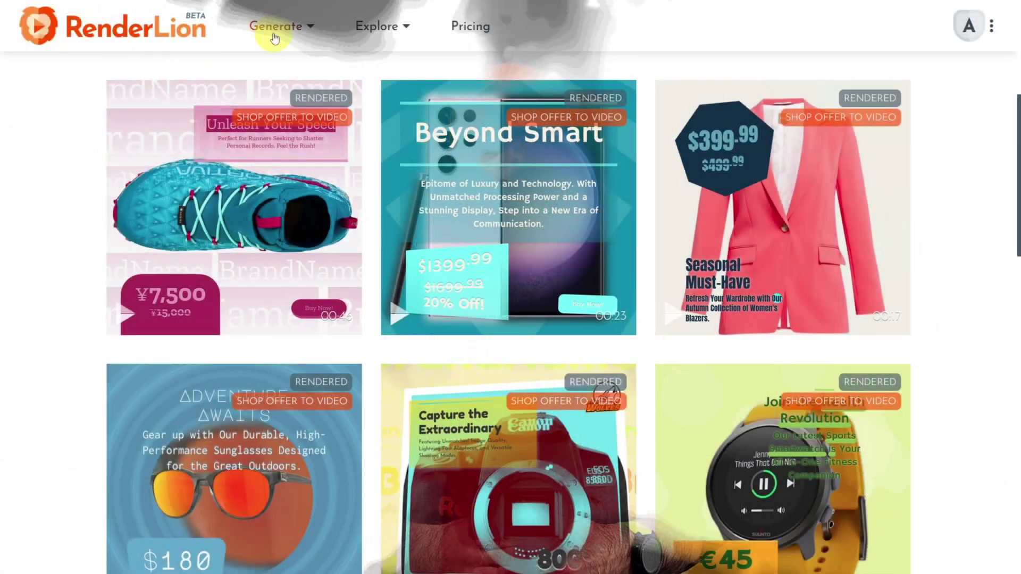
Start a new video with the Shop Offer to Video generator
{"action": "left_click", "coordinate": [273, 35]}
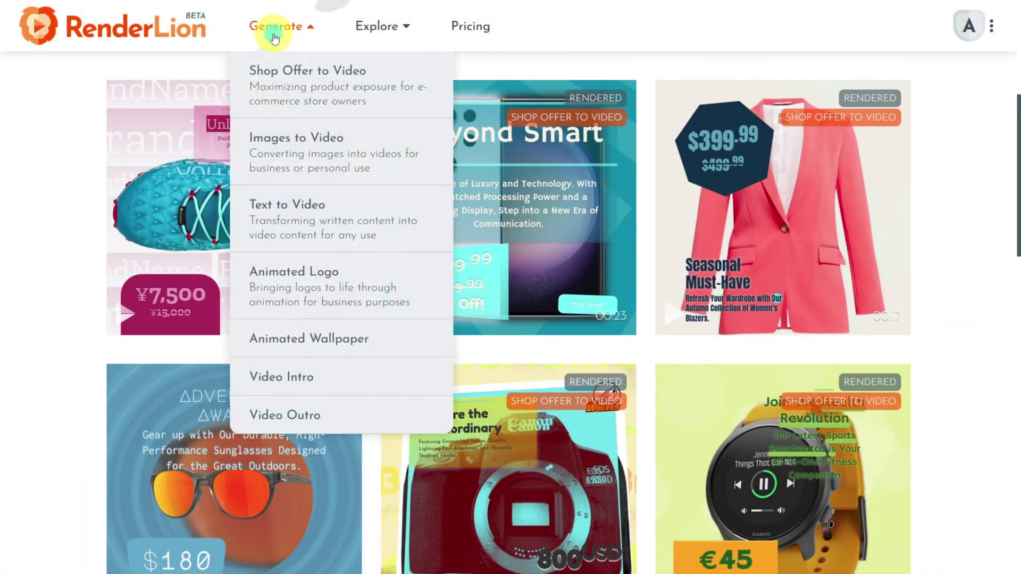
{"action": "left_click", "coordinate": [286, 92]}
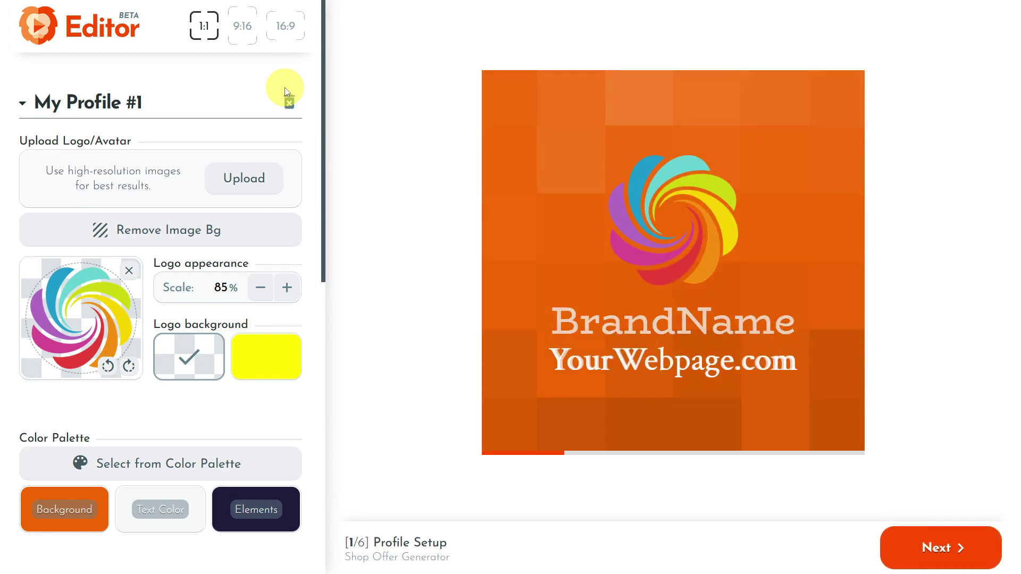
Preview the video in the 9:16 and 16:9 formats and return it to 1:1
{"action": "left_click", "coordinate": [242, 44]}
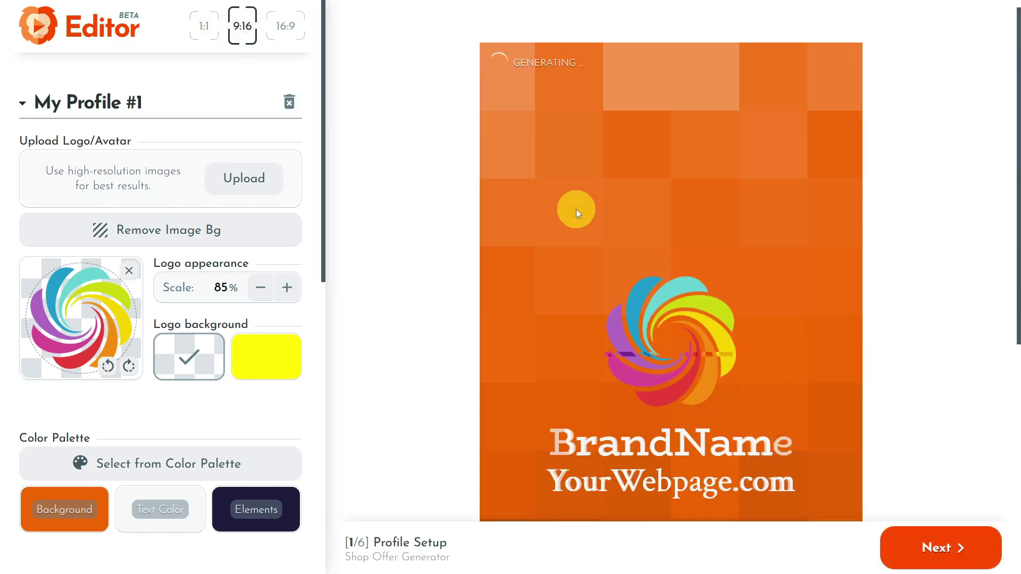
{"action": "left_click", "coordinate": [288, 29]}
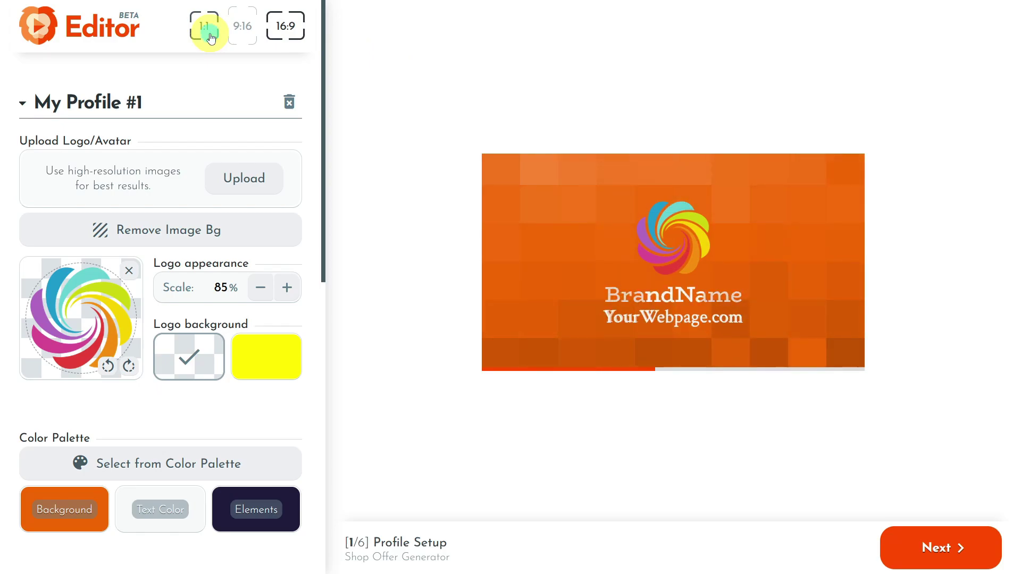
{"action": "left_click", "coordinate": [211, 38]}
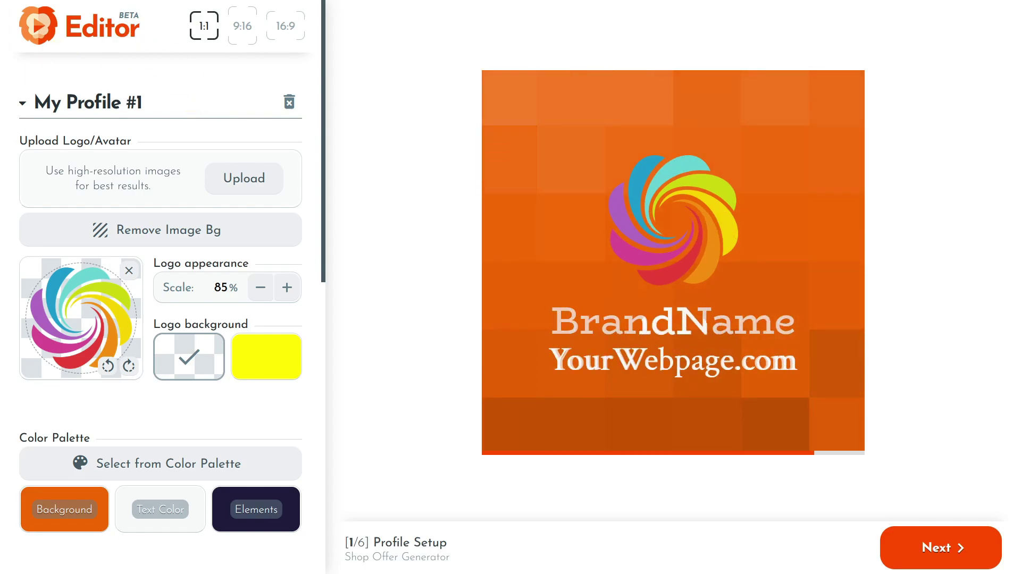
Upload the red Best Choice badge image as the profile logo
{"action": "left_click_drag", "start_coordinate": [157, 182], "coordinate": [160, 181]}
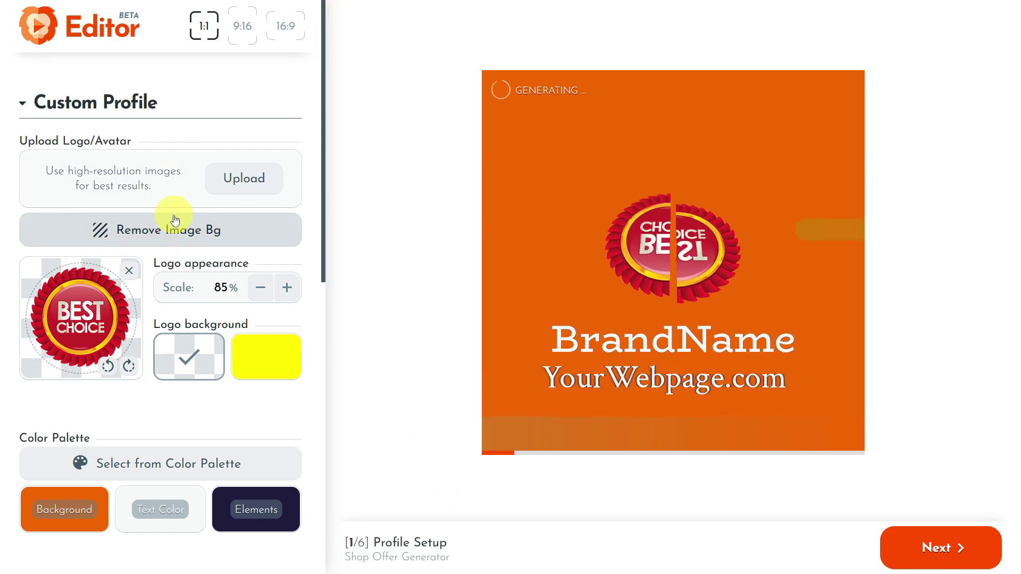
Try logo scales of 90% and 50% and return the logo to 85%
{"action": "left_click", "coordinate": [283, 288]}
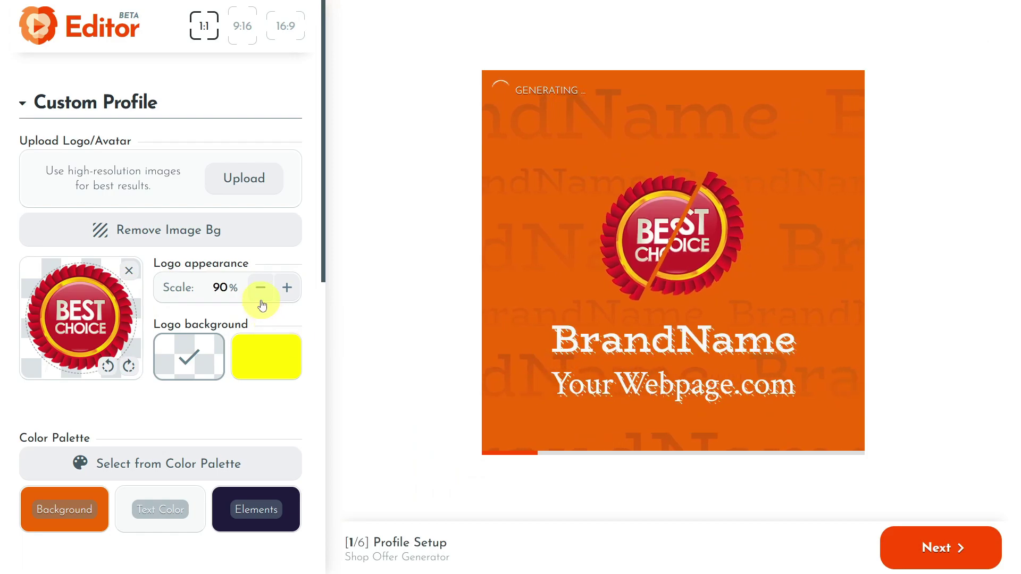
{"action": "left_click", "coordinate": [261, 290]}
{"action": "left_click", "coordinate": [262, 290]}
{"action": "left_click", "coordinate": [261, 290]}
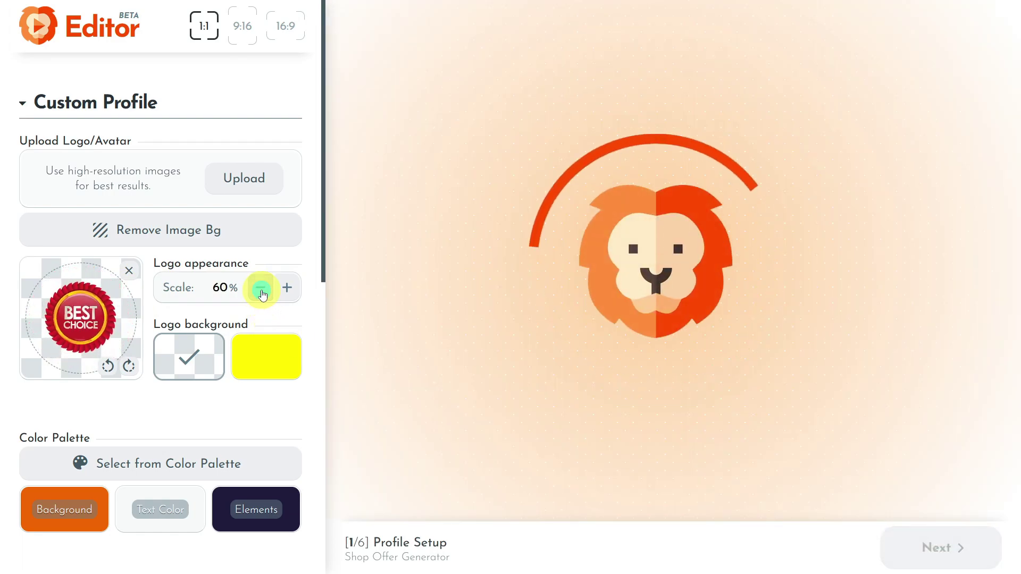
{"action": "left_click", "coordinate": [261, 290]}
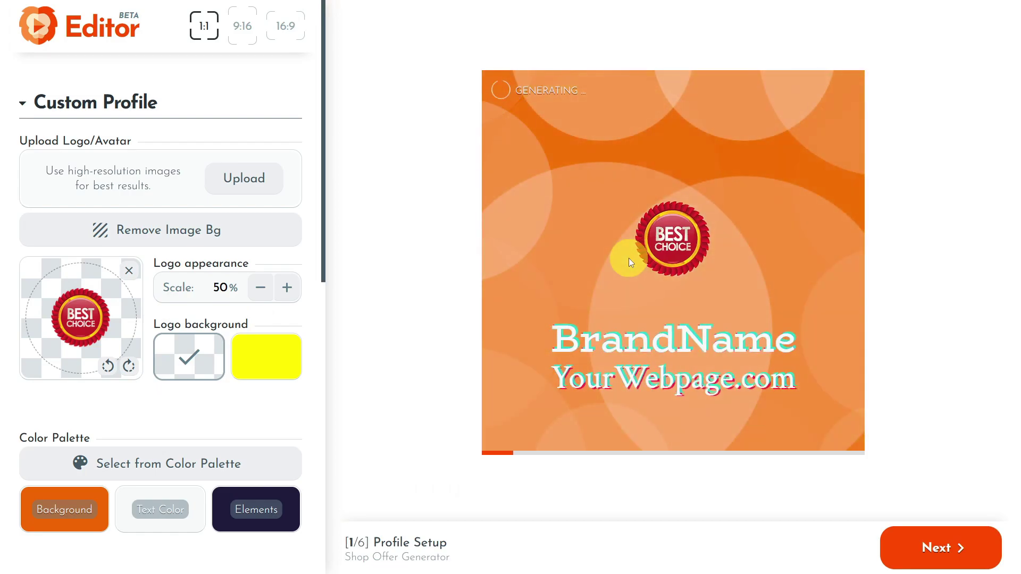
{"action": "left_click", "coordinate": [293, 299]}
{"action": "left_click", "coordinate": [292, 298]}
{"action": "left_click", "coordinate": [293, 298]}
{"action": "left_click", "coordinate": [292, 298]}
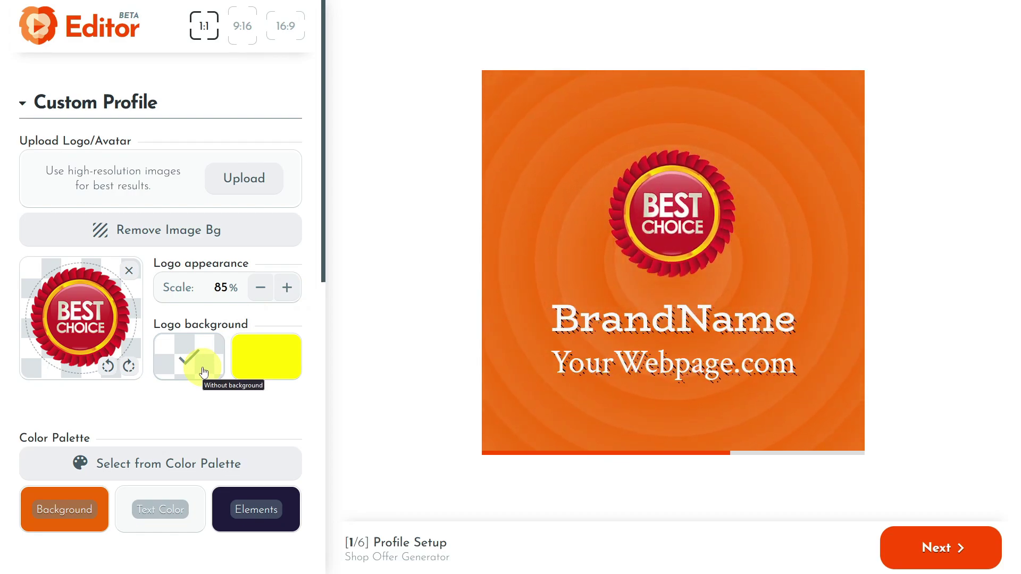
Apply the dark color palette #10 to the profile
{"action": "scroll", "coordinate": [202, 367], "scroll_direction": "down", "scroll_amount": 2}
{"action": "scroll", "coordinate": [205, 362], "scroll_direction": "down", "scroll_amount": 2}
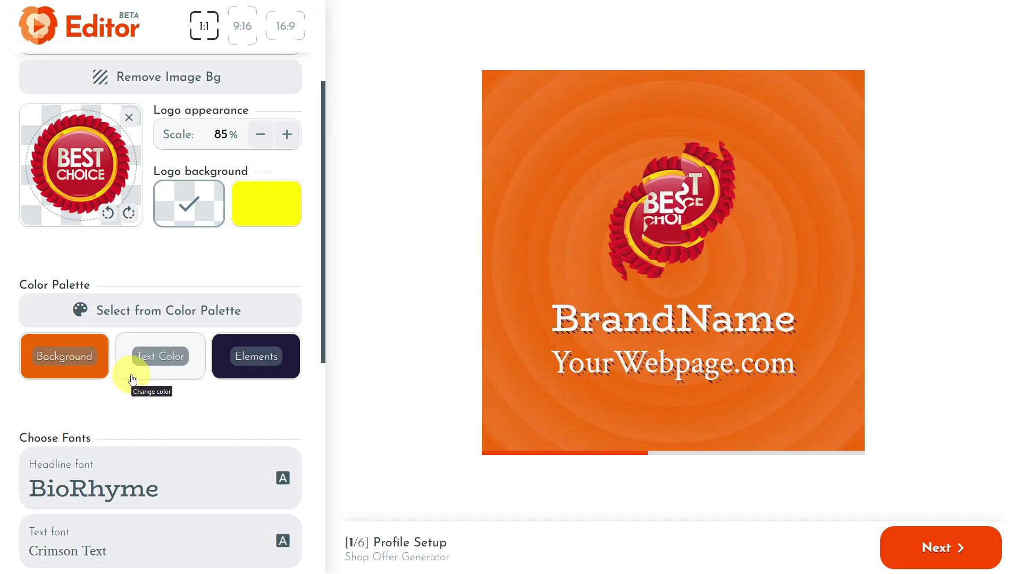
{"action": "left_click", "coordinate": [211, 318]}
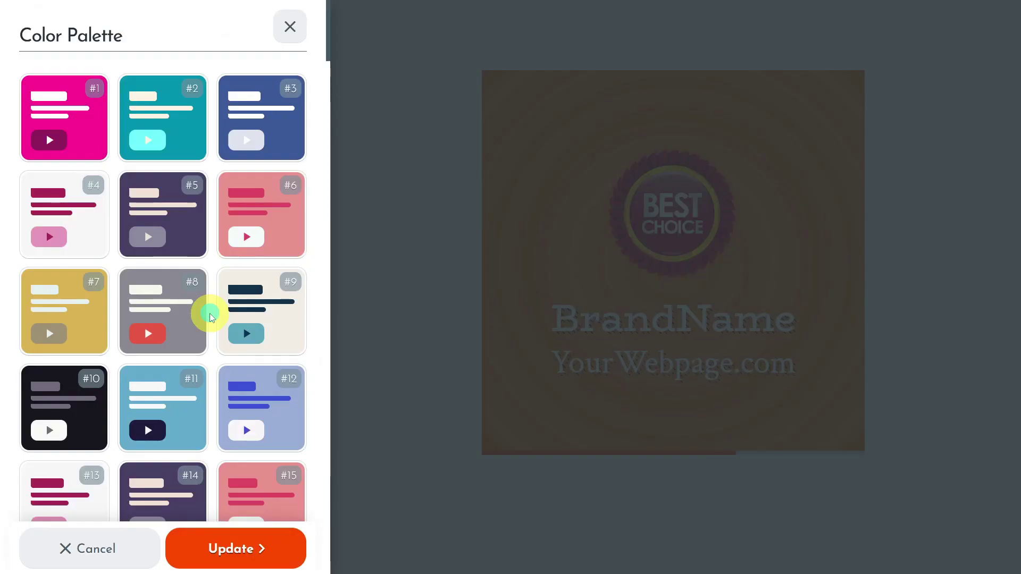
{"action": "scroll", "coordinate": [212, 317], "scroll_direction": "down", "scroll_amount": 5}
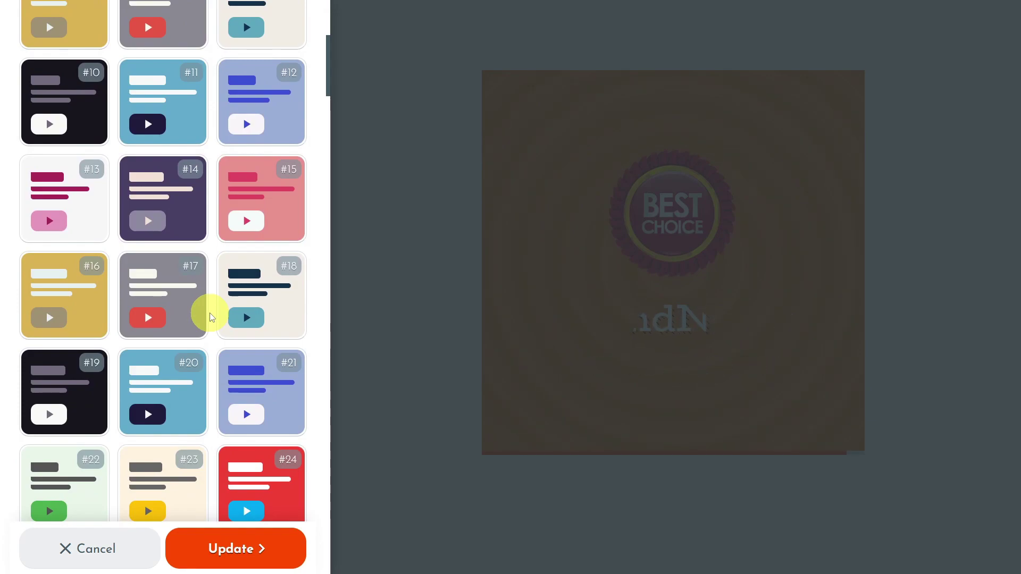
{"action": "scroll", "coordinate": [211, 318], "scroll_direction": "up", "scroll_amount": 2}
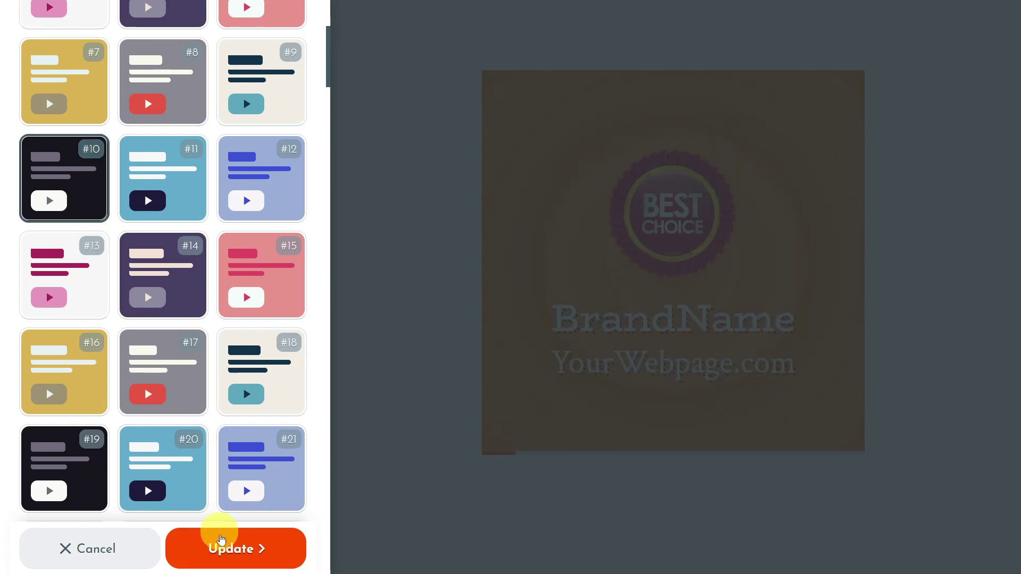
{"action": "left_click", "coordinate": [227, 550]}
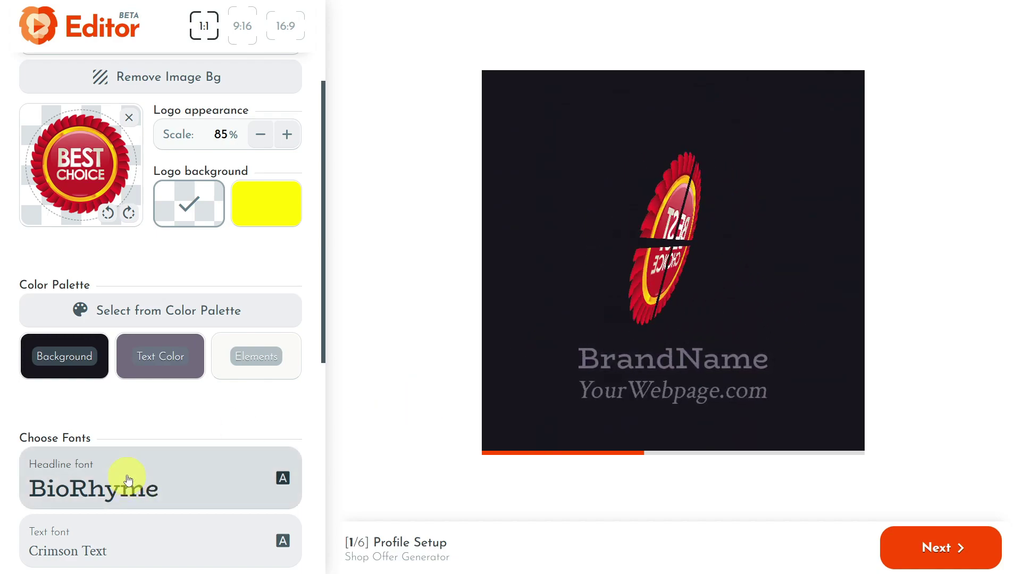
Change the headline font to Limelight
{"action": "scroll", "coordinate": [133, 474], "scroll_direction": "down", "scroll_amount": 3}
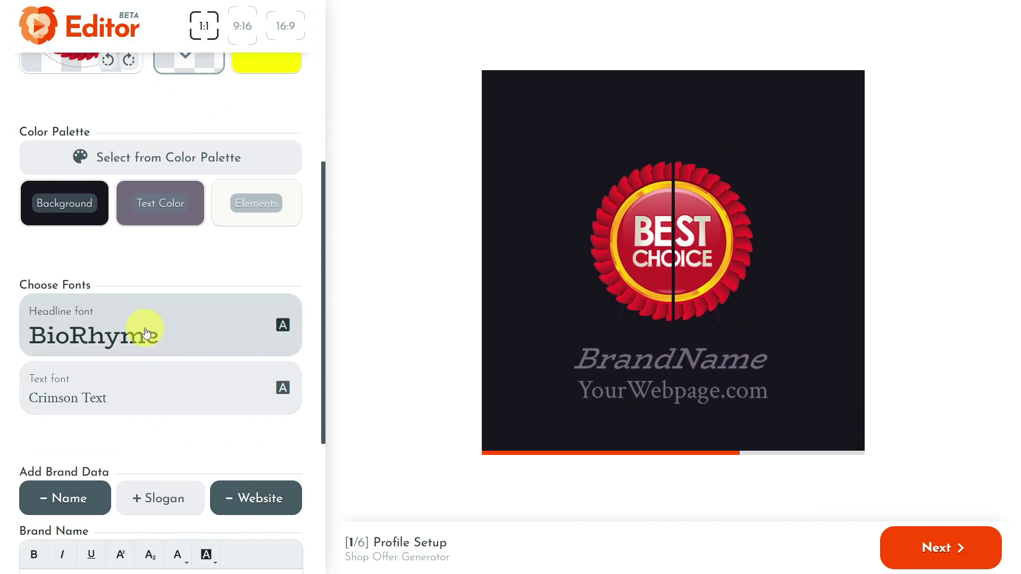
{"action": "left_click", "coordinate": [146, 332]}
{"action": "scroll", "coordinate": [150, 329], "scroll_direction": "down", "scroll_amount": 8}
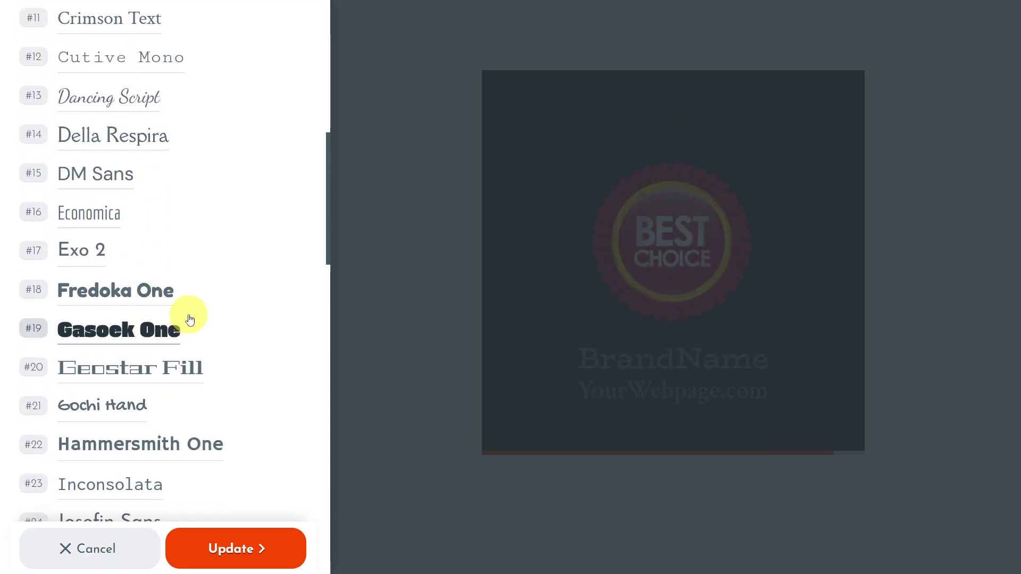
{"action": "scroll", "coordinate": [190, 319], "scroll_direction": "down", "scroll_amount": 7}
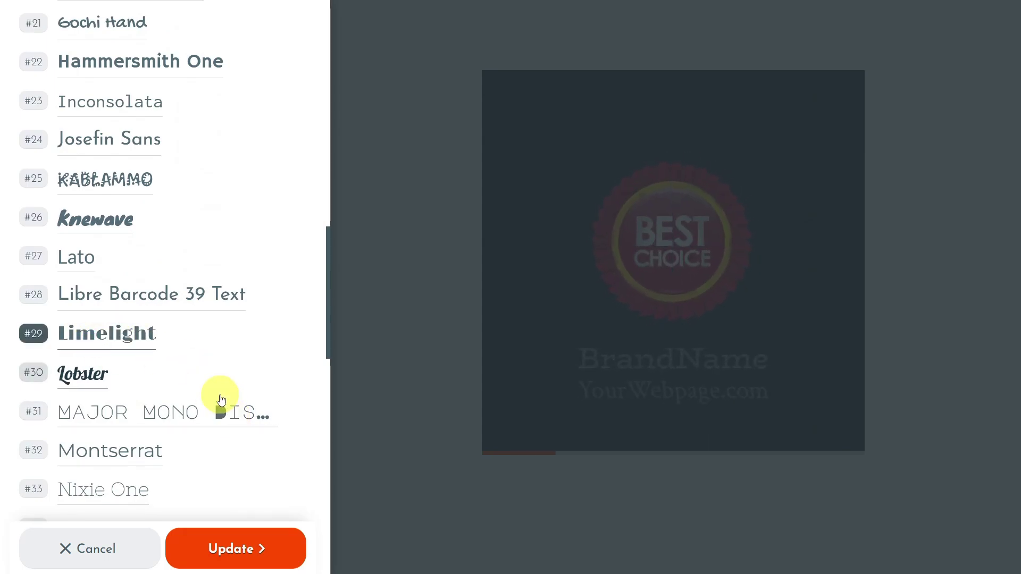
{"action": "left_click", "coordinate": [242, 557]}
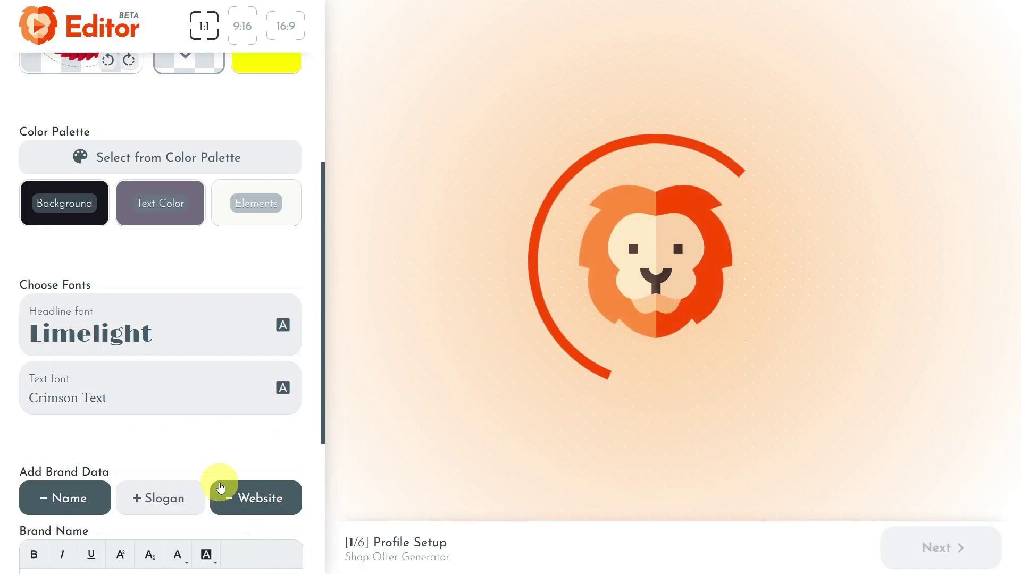
Change the text font to Cutive Mono
{"action": "left_click", "coordinate": [131, 398]}
{"action": "scroll", "coordinate": [153, 279], "scroll_direction": "down", "scroll_amount": 5}
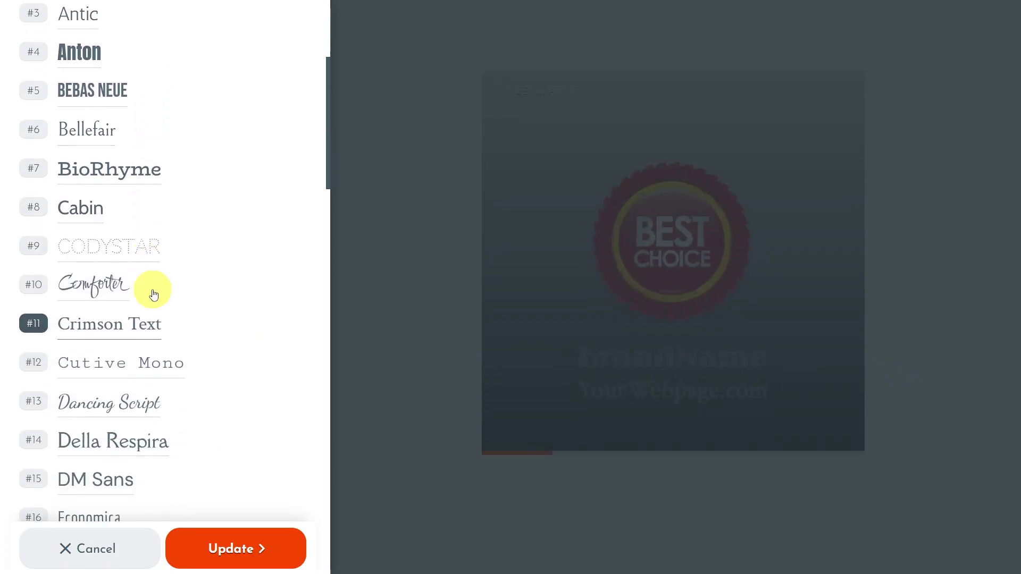
{"action": "left_click", "coordinate": [152, 288]}
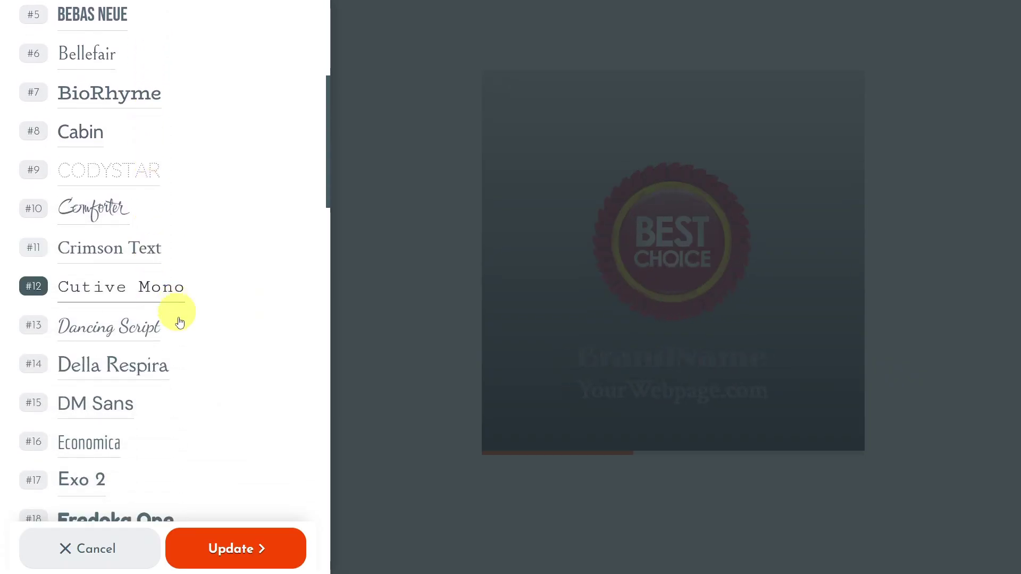
{"action": "left_click", "coordinate": [228, 546]}
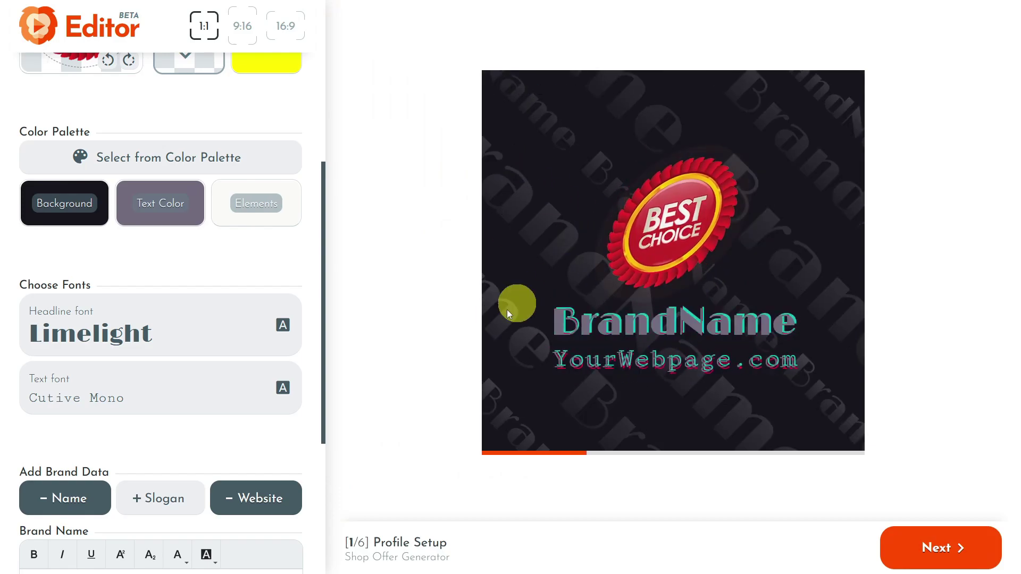
Replace the placeholder brand name with "Best Choice"
{"action": "scroll", "coordinate": [235, 351], "scroll_direction": "down", "scroll_amount": 3}
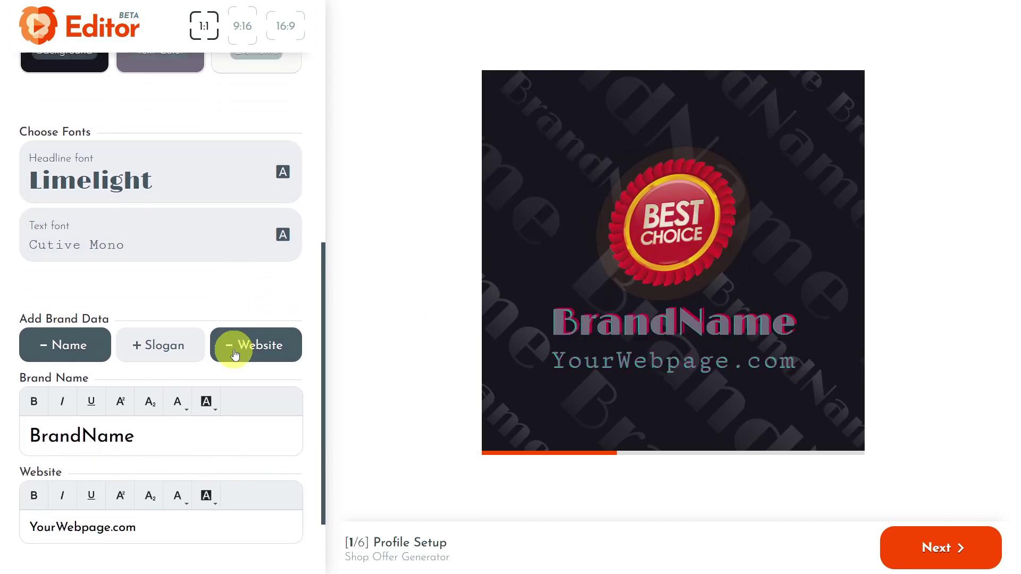
{"action": "scroll", "coordinate": [223, 362], "scroll_direction": "down", "scroll_amount": 2}
{"action": "left_click_drag", "start_coordinate": [150, 364], "coordinate": [29, 358]}
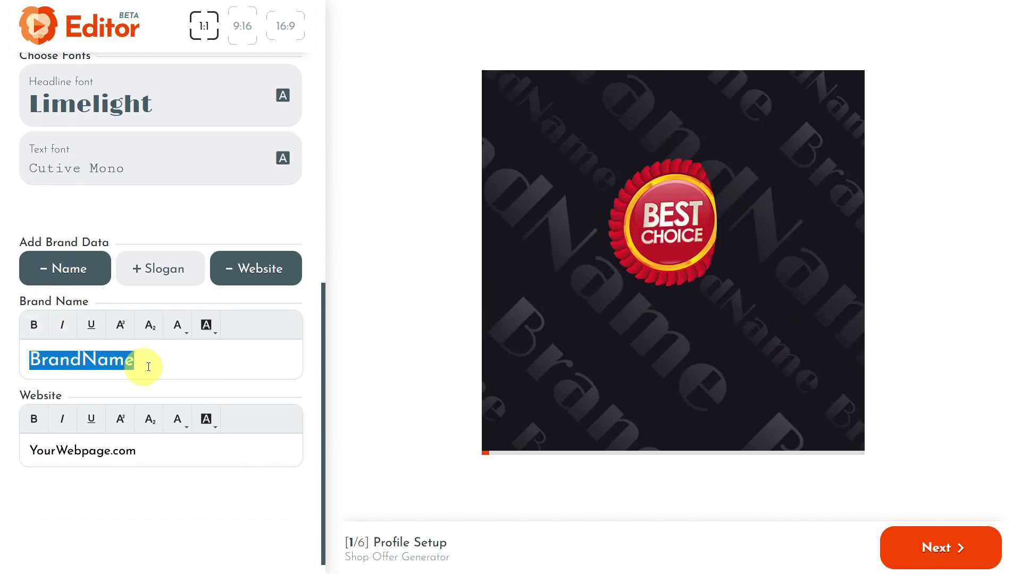
{"action": "type", "text": "Bes"}
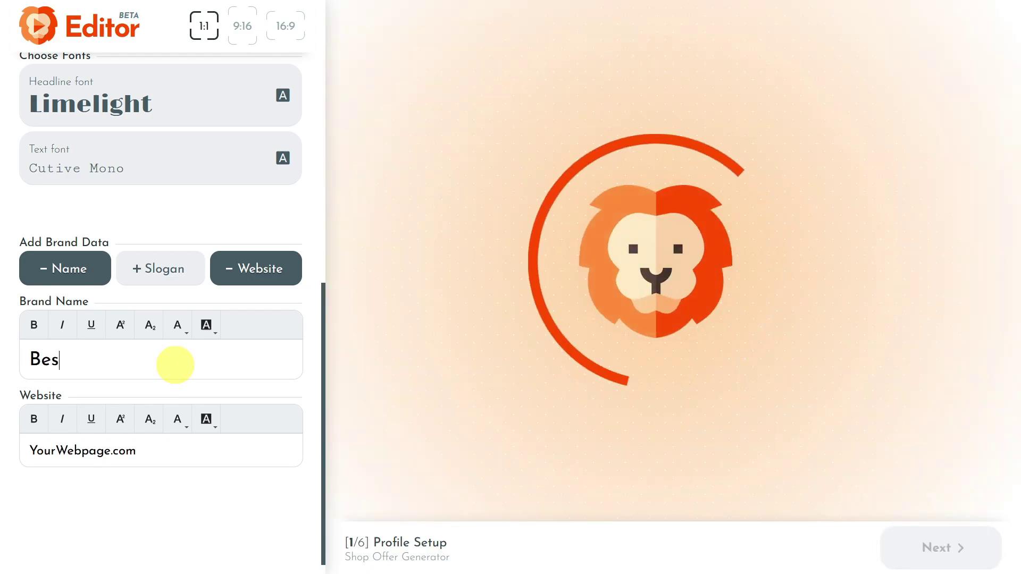
{"action": "type", "text": "tChoice"}
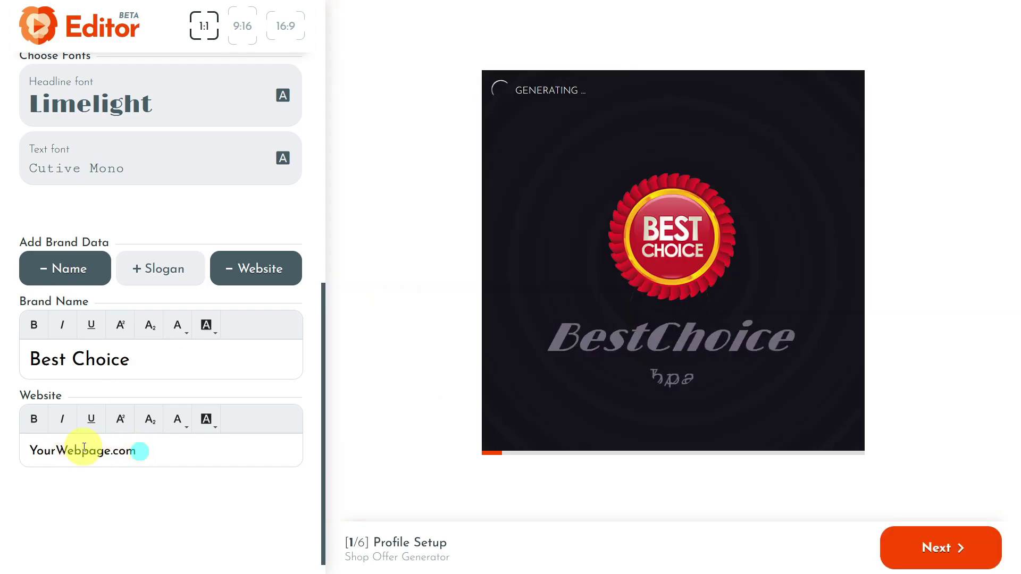
Set the website to YourBestChoice.com and continue to the Background Selection stage
{"action": "left_click", "coordinate": [59, 451]}
{"action": "left_click_drag", "start_coordinate": [107, 455], "coordinate": [31, 451]}
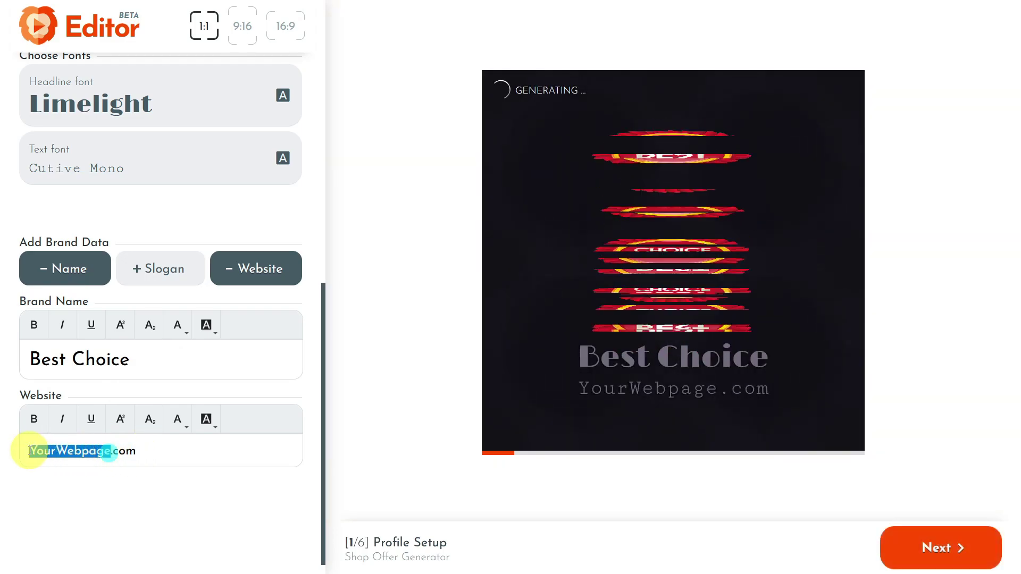
{"action": "type", "text": "Y"}
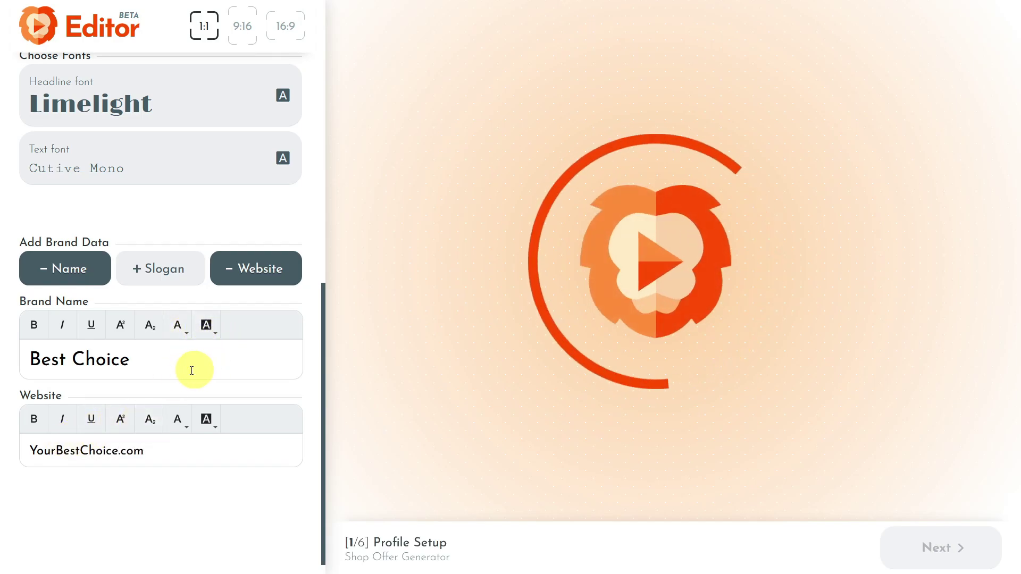
{"action": "scroll", "coordinate": [182, 372], "scroll_direction": "up", "scroll_amount": 10}
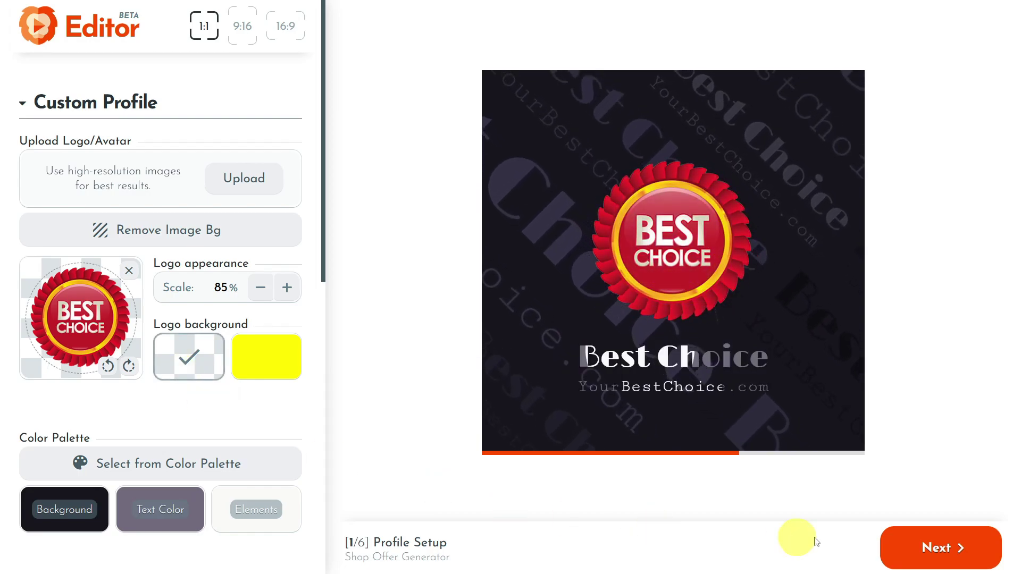
{"action": "left_click", "coordinate": [944, 548]}
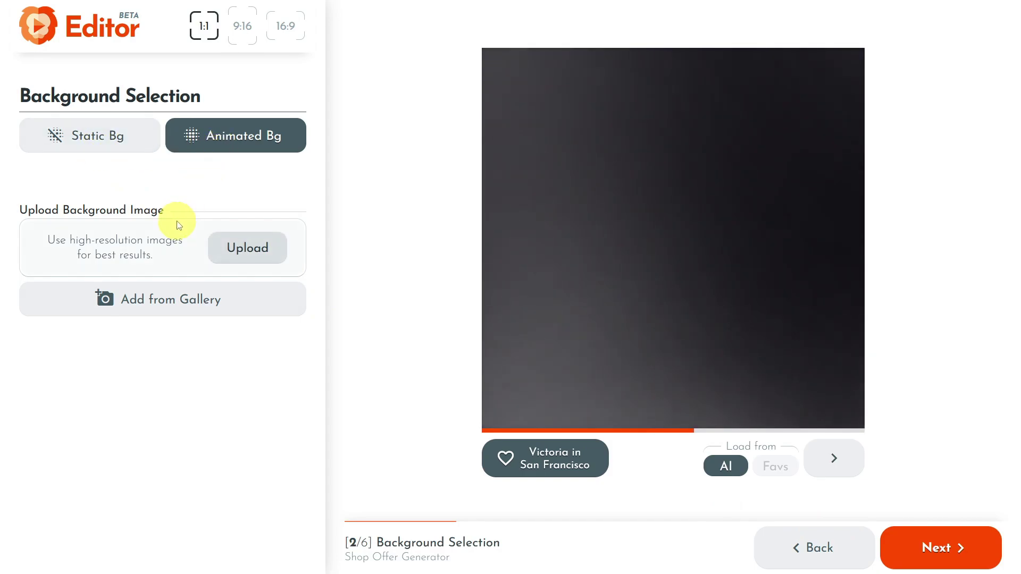
Go through the AI-suggested animated backgrounds and settle on "Josiah in Cliffs Of Moher"
{"action": "left_click", "coordinate": [176, 262]}
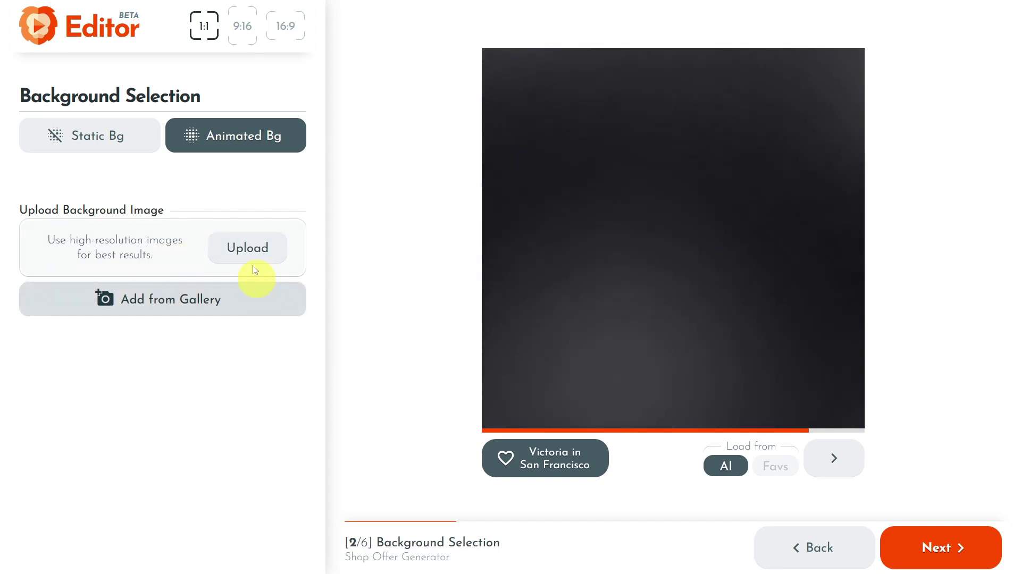
{"action": "left_click", "coordinate": [839, 461]}
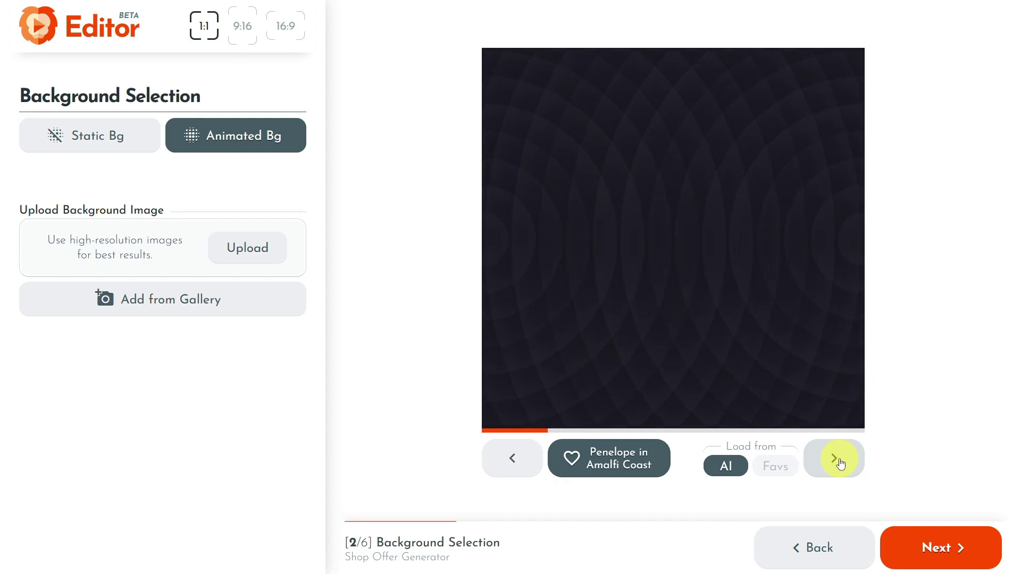
{"action": "left_click", "coordinate": [839, 460]}
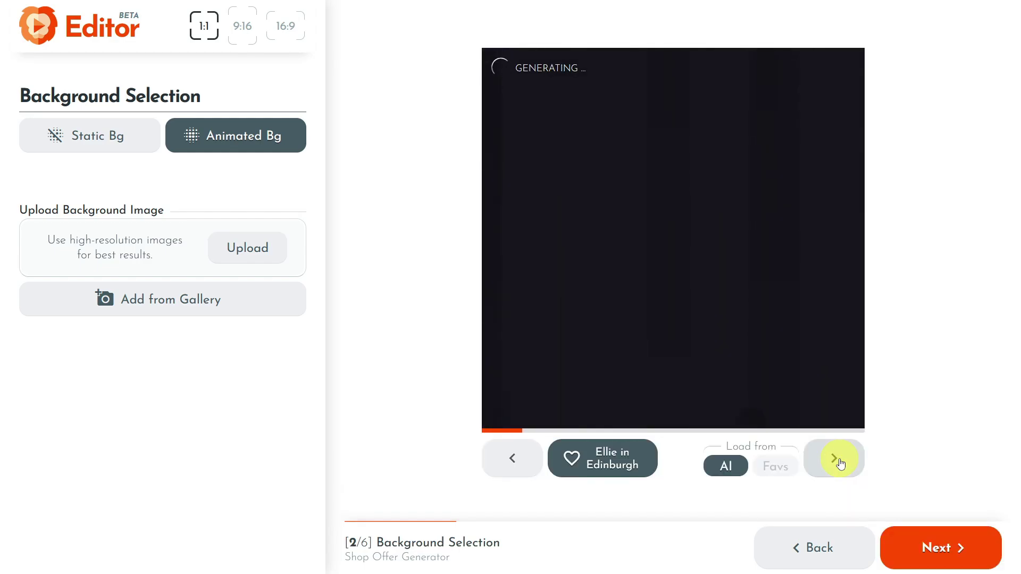
{"action": "left_click", "coordinate": [839, 461]}
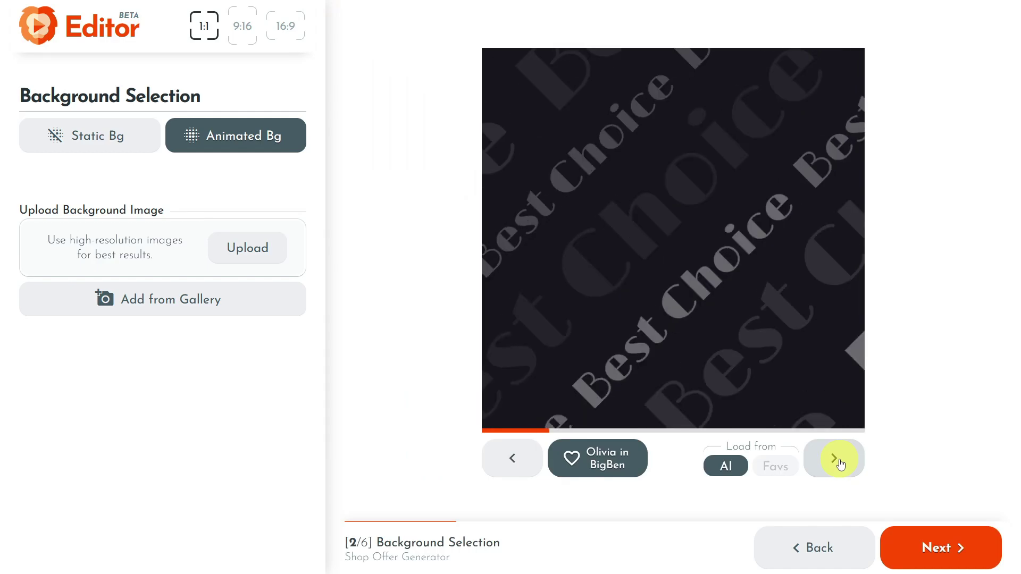
{"action": "left_click", "coordinate": [839, 461]}
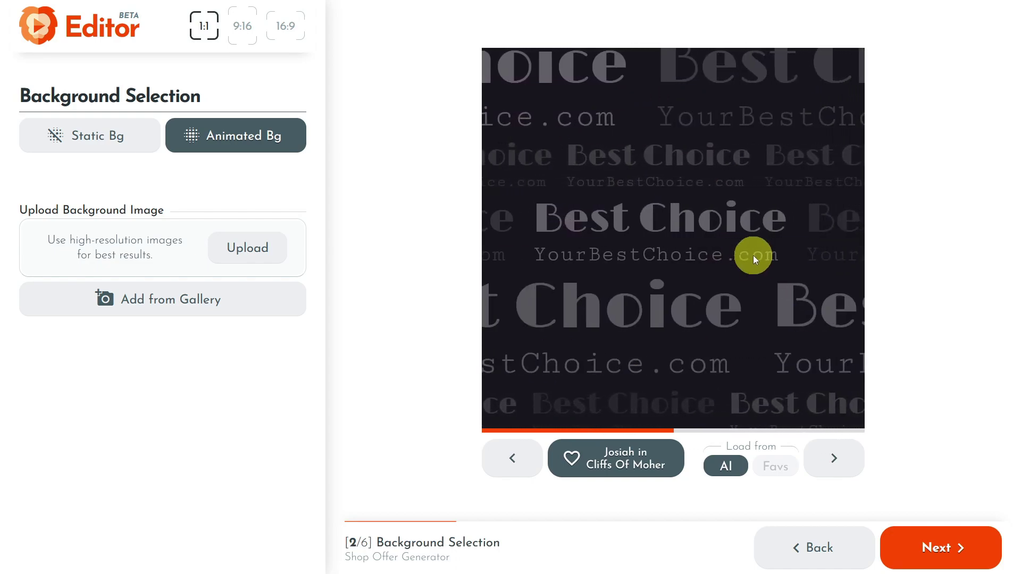
Accept the chosen background and skip the optional Intro Setup stage
{"action": "left_click", "coordinate": [950, 554]}
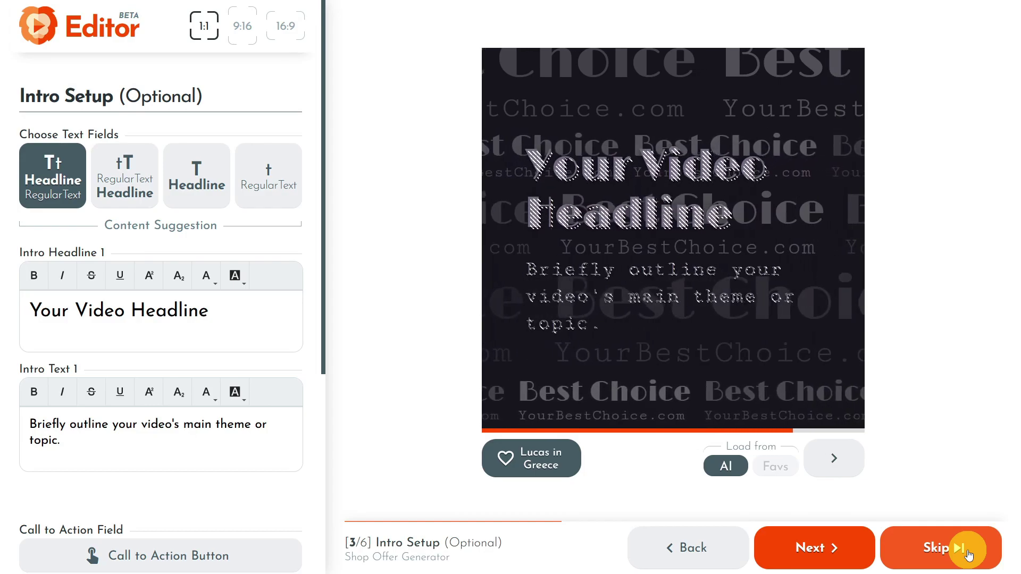
{"action": "left_click", "coordinate": [968, 553]}
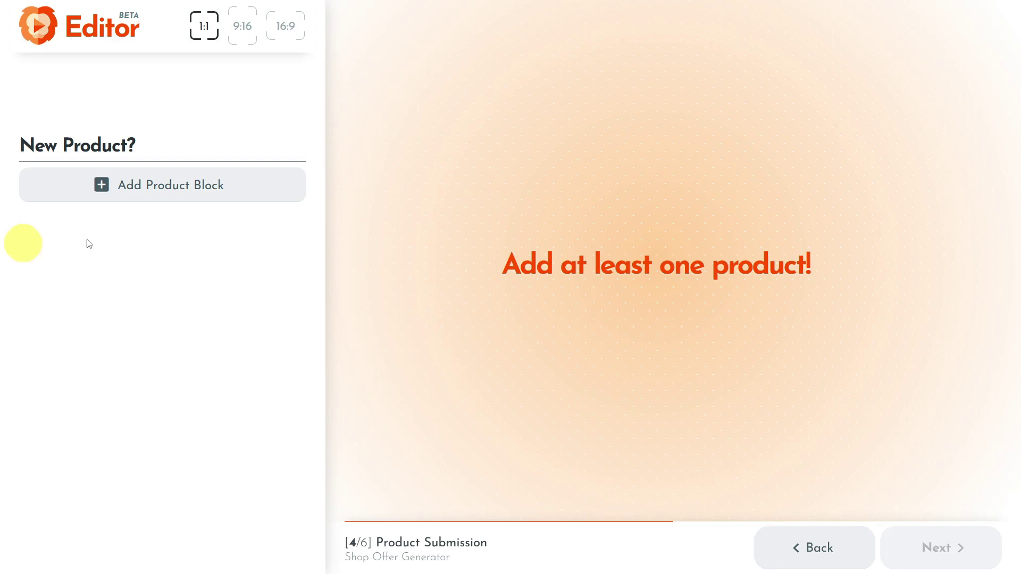
Add a product block and upload the seven laptop photos to Product #1
{"action": "left_click", "coordinate": [184, 194]}
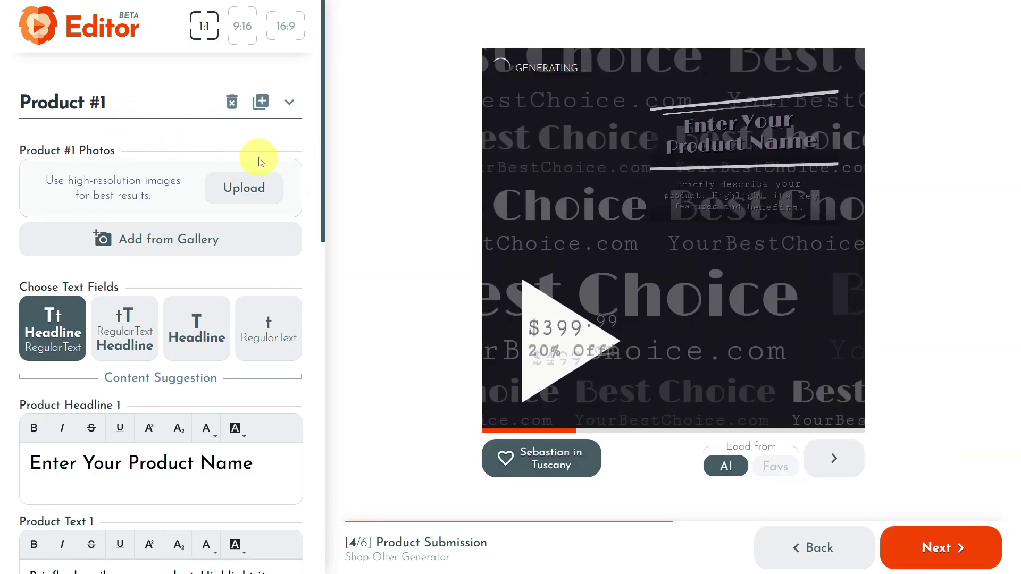
{"action": "left_click", "coordinate": [235, 183]}
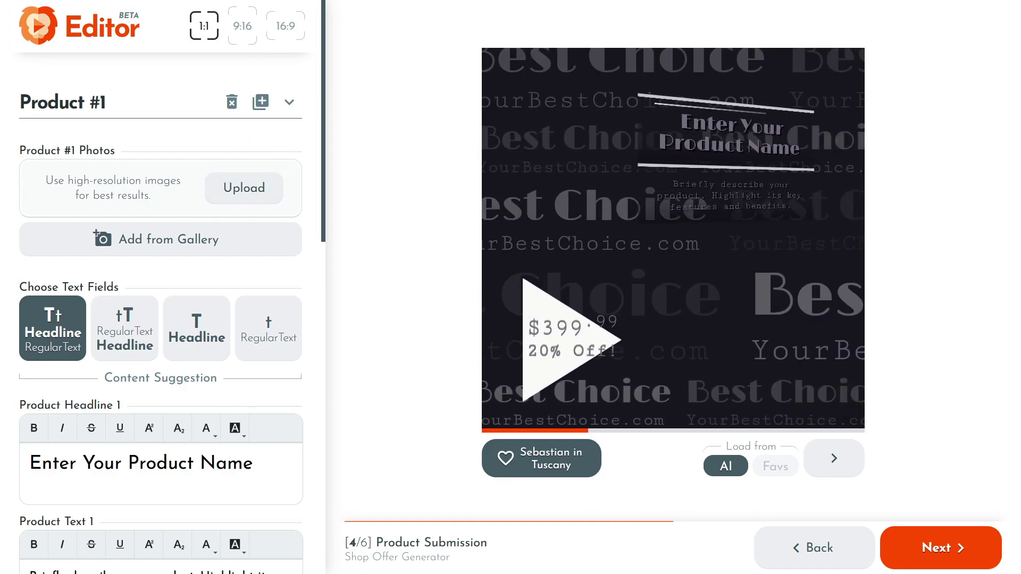
{"action": "left_click_drag", "start_coordinate": [6, 227], "coordinate": [156, 198]}
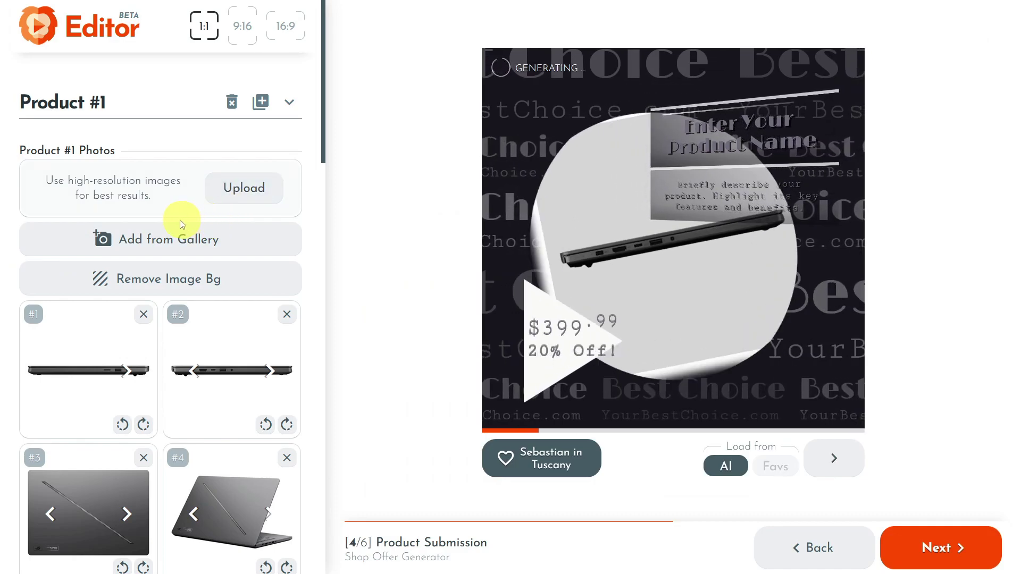
Try the headline-only and regular-text-only layouts for the product's text fields
{"action": "scroll", "coordinate": [179, 223], "scroll_direction": "down", "scroll_amount": 12}
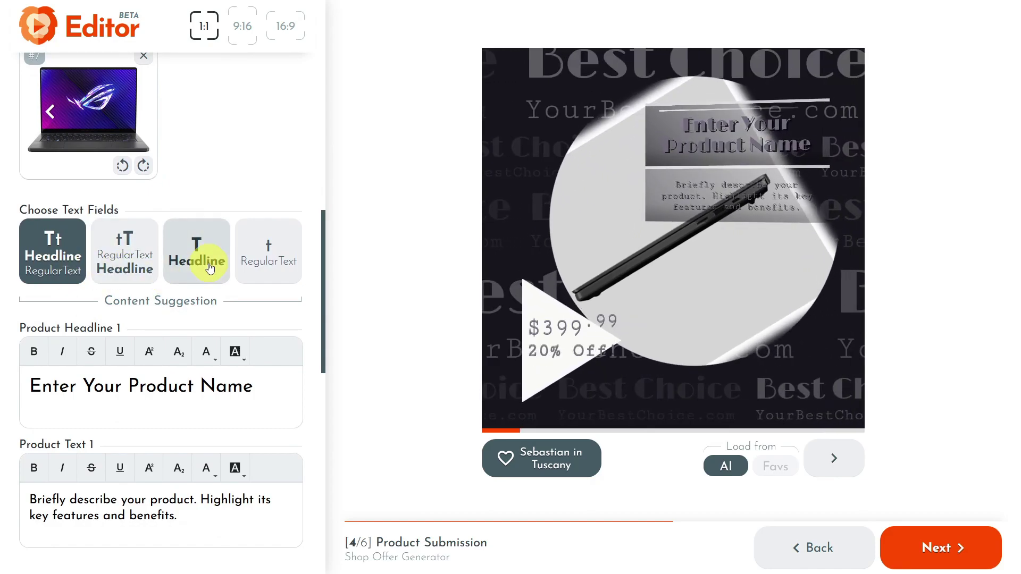
{"action": "left_click", "coordinate": [211, 269]}
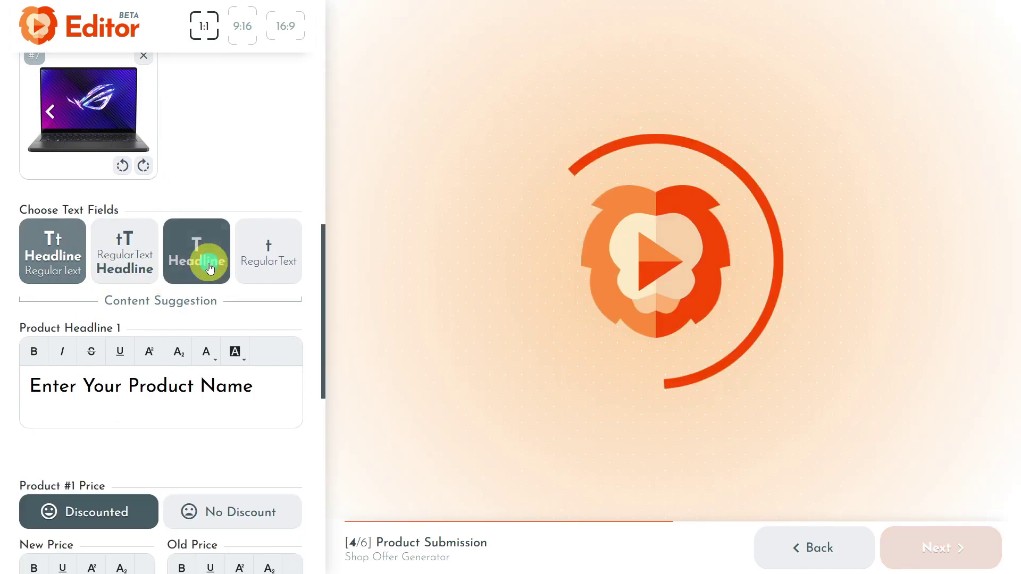
{"action": "left_click", "coordinate": [263, 272]}
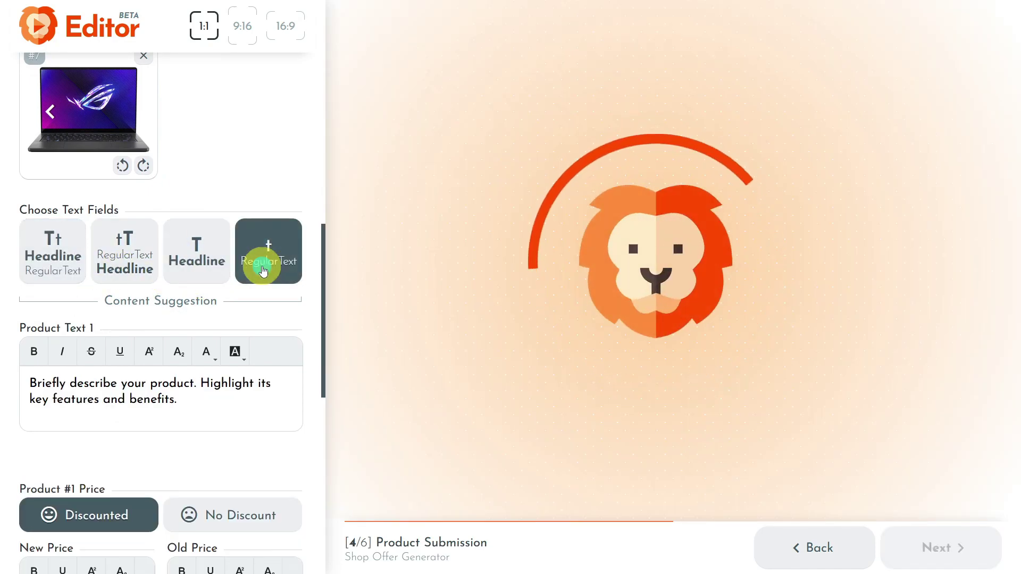
Fill the product text from the "ZenWave Sleep Headphones" content suggestion
{"action": "left_click", "coordinate": [181, 306]}
{"action": "scroll", "coordinate": [179, 256], "scroll_direction": "down", "scroll_amount": 3}
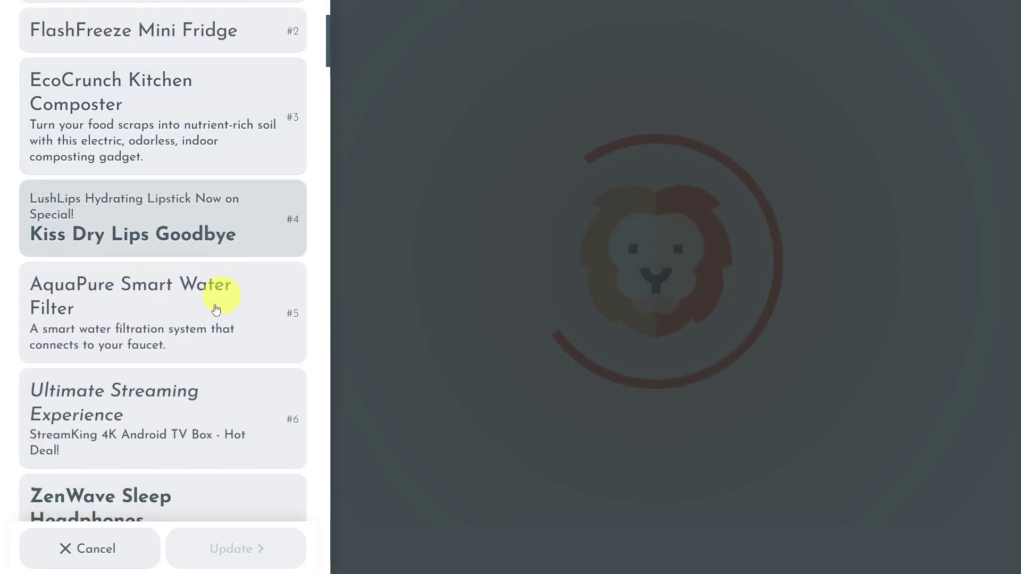
{"action": "scroll", "coordinate": [171, 254], "scroll_direction": "down", "scroll_amount": 5}
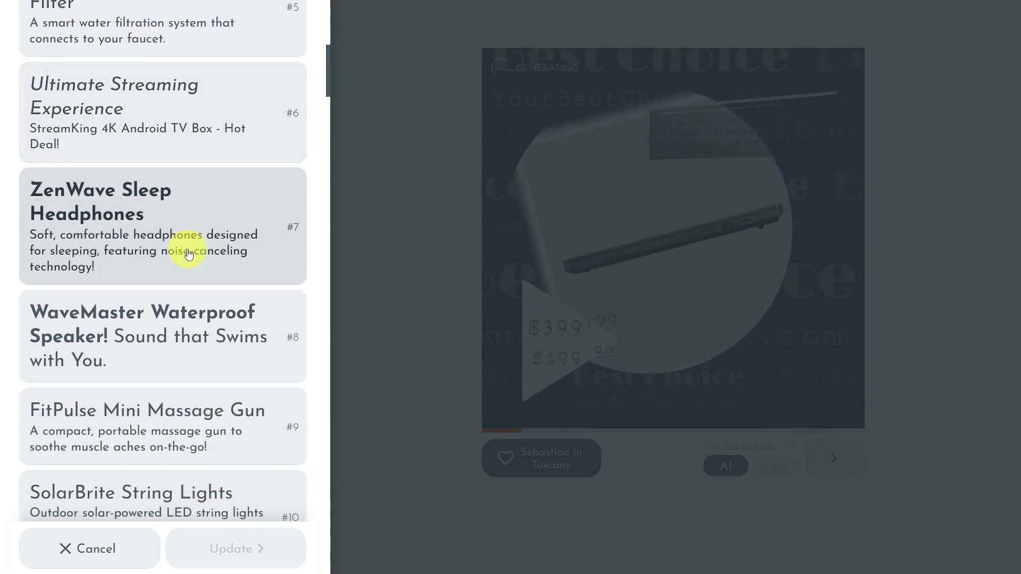
{"action": "left_click", "coordinate": [159, 244]}
{"action": "left_click", "coordinate": [228, 550]}
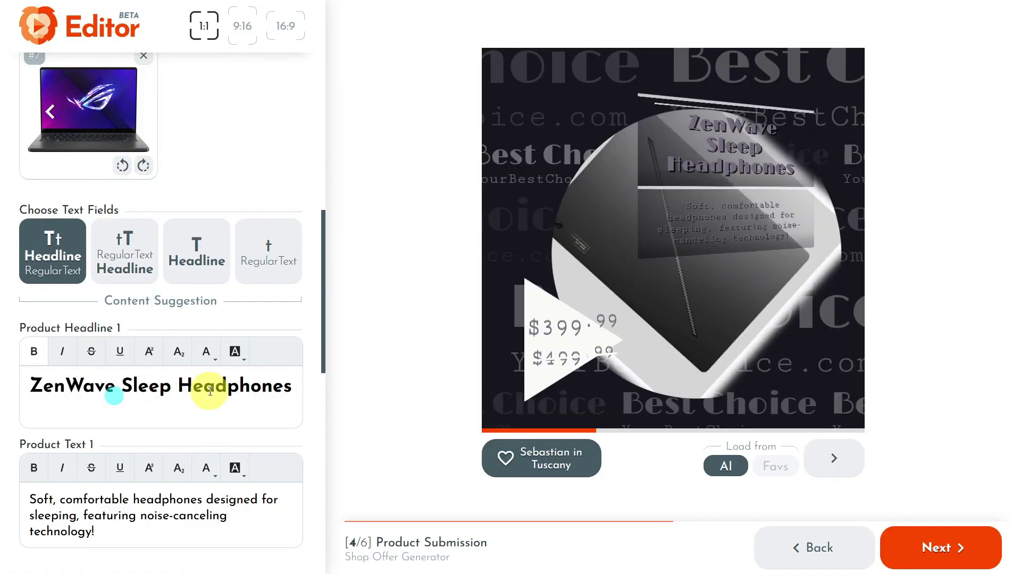
Set the product headline to "Asus Zephyrus G14" and the text to "Don't miss out on powerful performance, incredible graphics, and ultra-portability!"
{"action": "triple_click", "coordinate": [194, 404]}
{"action": "type", "text": "Asus Zeph"}
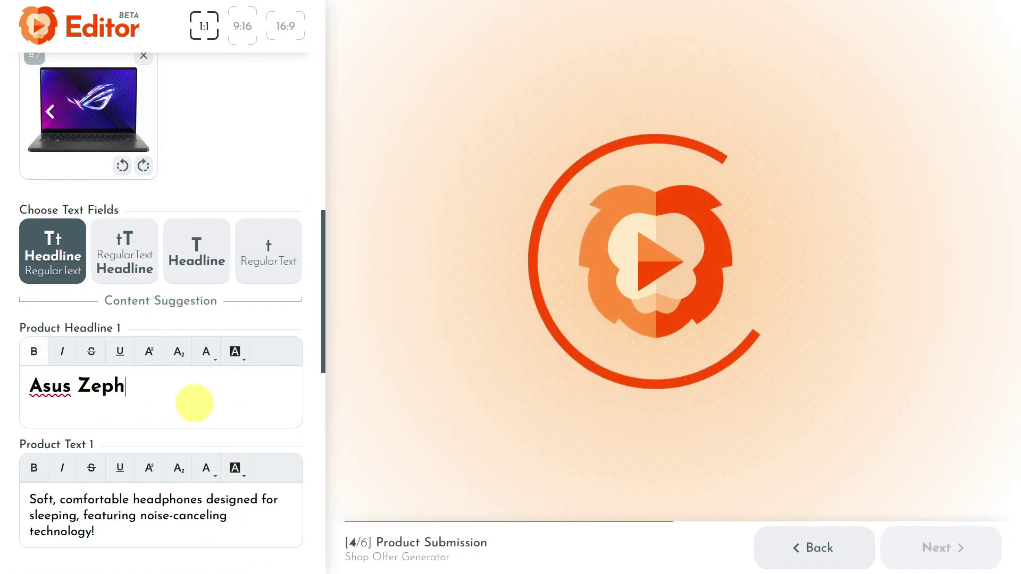
{"action": "type", "text": "yrus G14"}
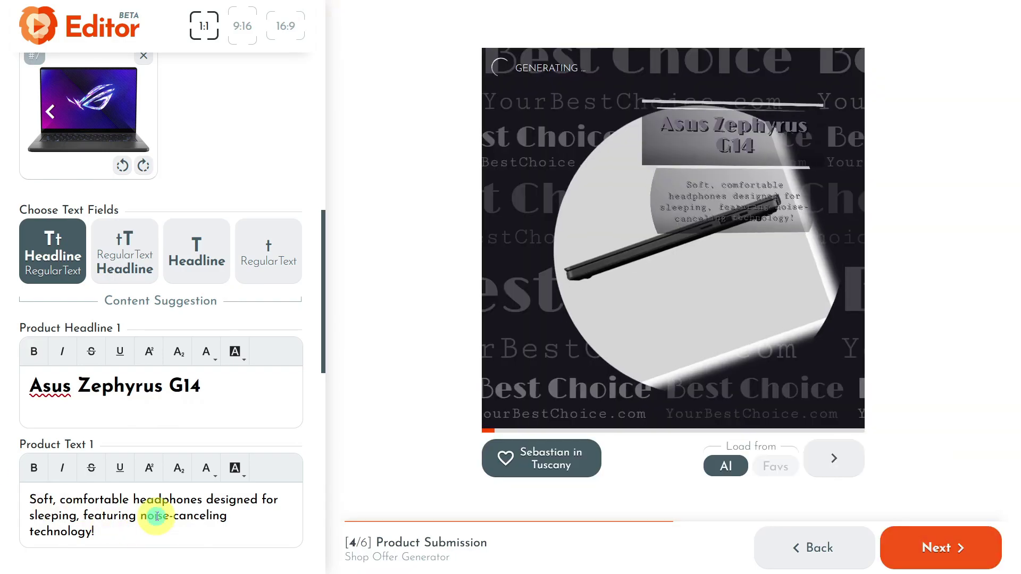
{"action": "triple_click", "coordinate": [153, 517]}
{"action": "type", "text": "Don't miss out on powerful performance, incredible graphics, and ultra-portability!"}
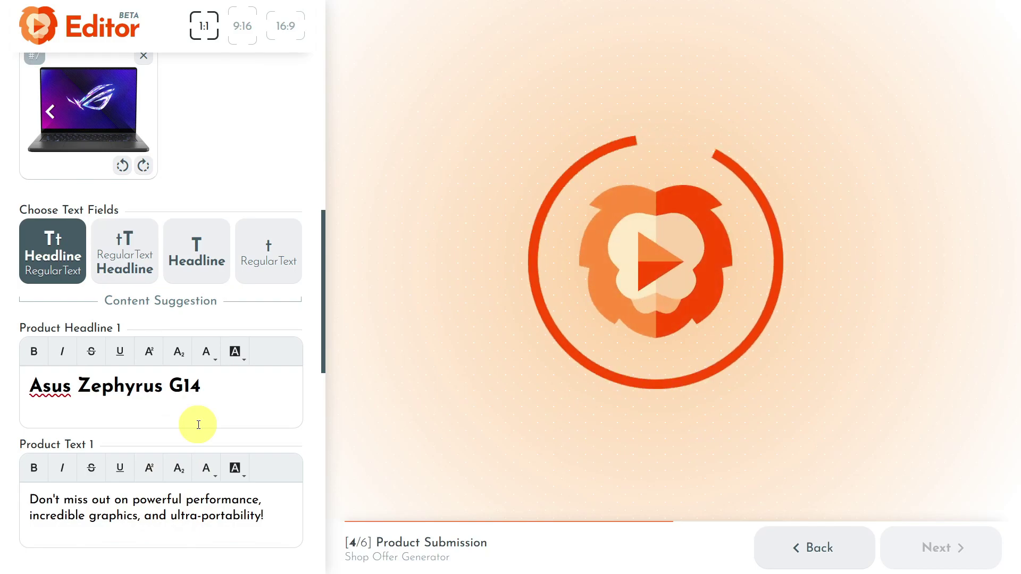
Set the product's new price to $1999.99, the old price to $2999.99 and the discount text to "30% Off Sale!"
{"action": "scroll", "coordinate": [199, 424], "scroll_direction": "down", "scroll_amount": 4}
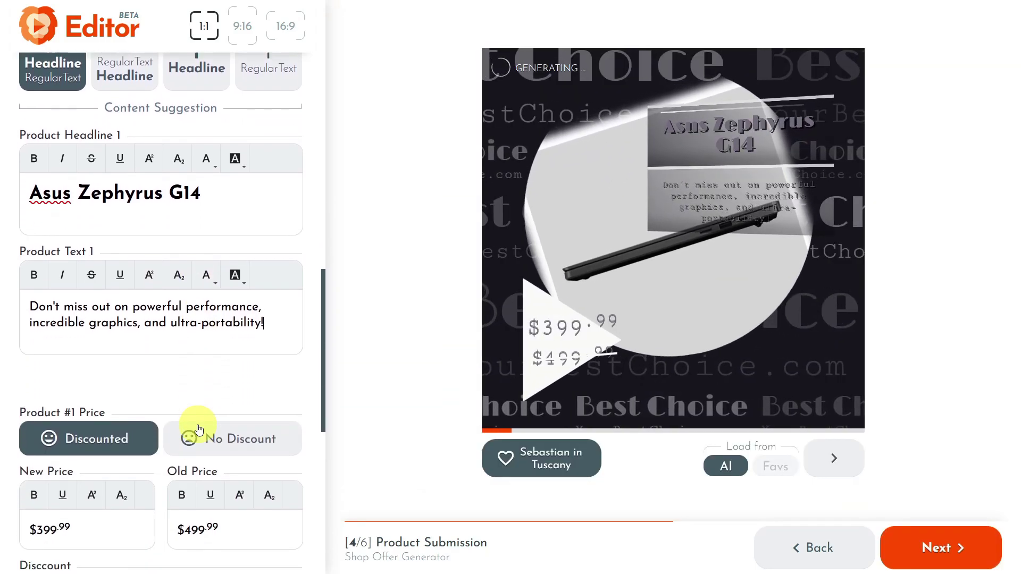
{"action": "scroll", "coordinate": [172, 385], "scroll_direction": "down", "scroll_amount": 1}
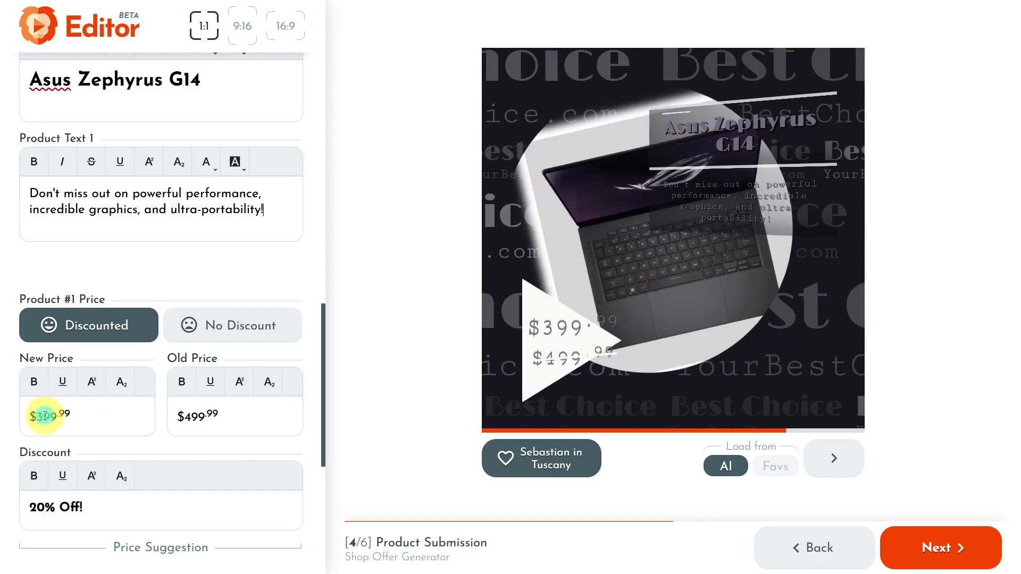
{"action": "type", "text": "19"}
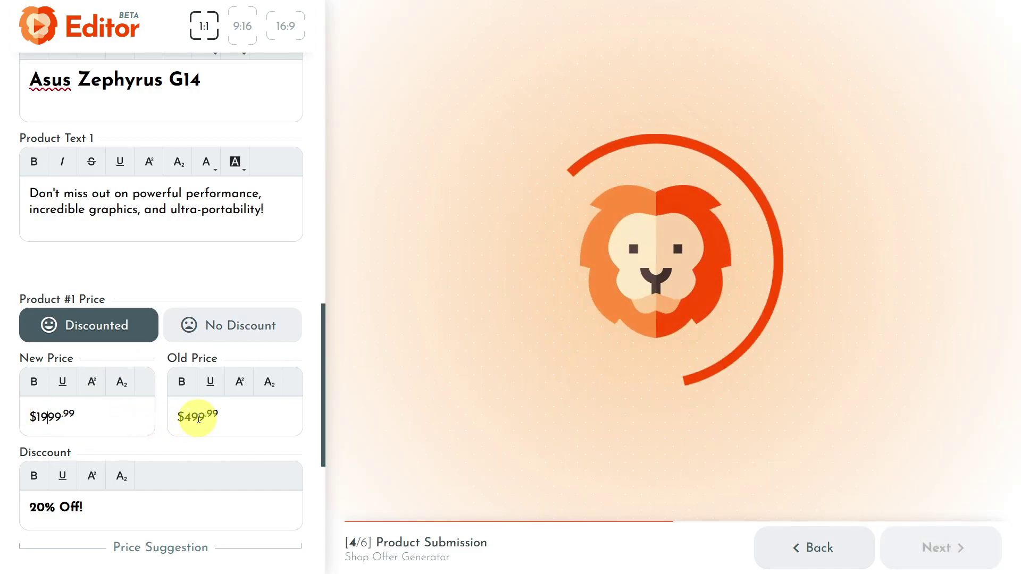
{"action": "type", "text": "29"}
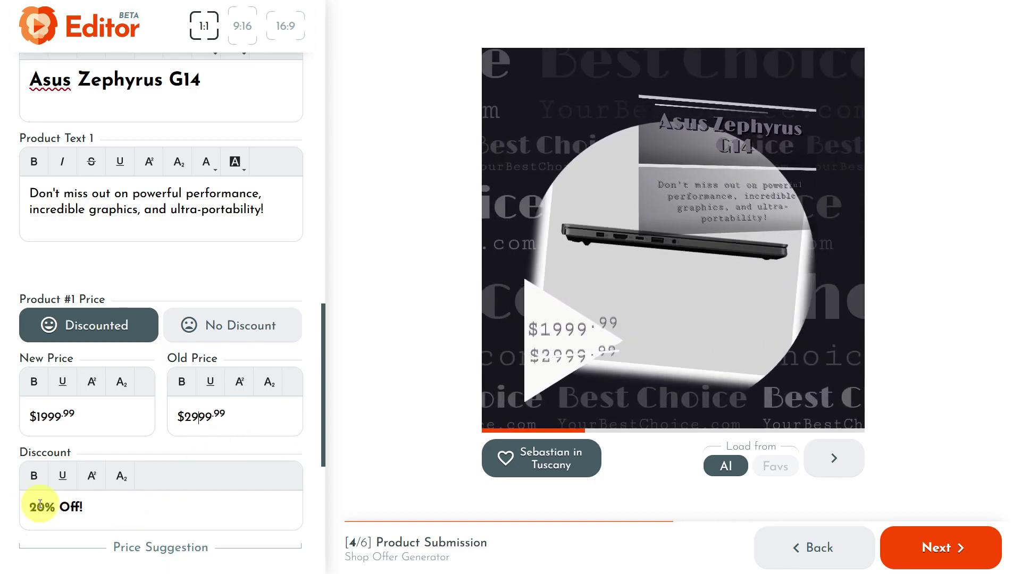
{"action": "scroll", "coordinate": [126, 358], "scroll_direction": "down", "scroll_amount": 3}
{"action": "type", "text": "Sal"}
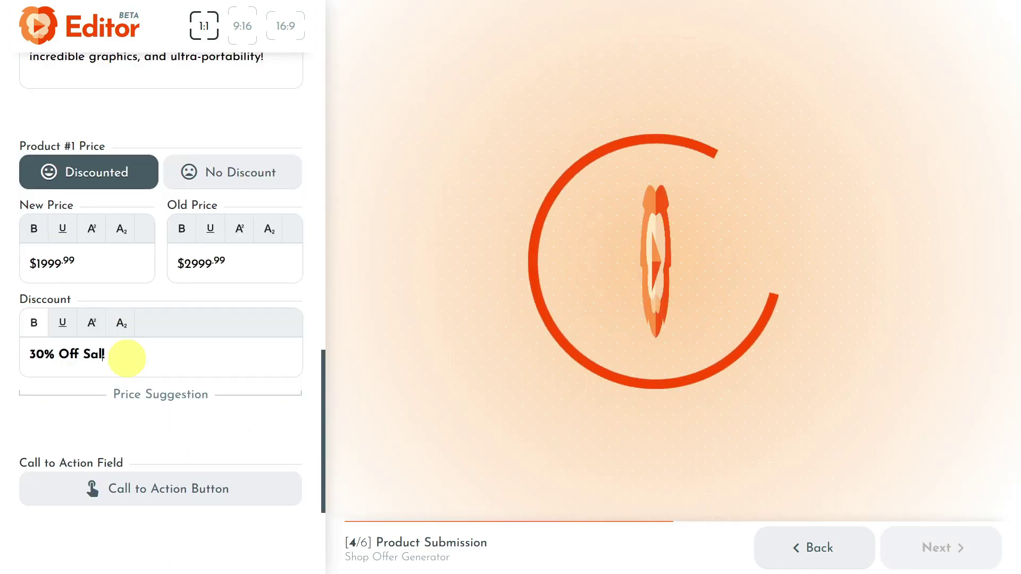
{"action": "type", "text": "e"}
Remove the image backgrounds from the product photos
{"action": "scroll", "coordinate": [171, 319], "scroll_direction": "up", "scroll_amount": 6}
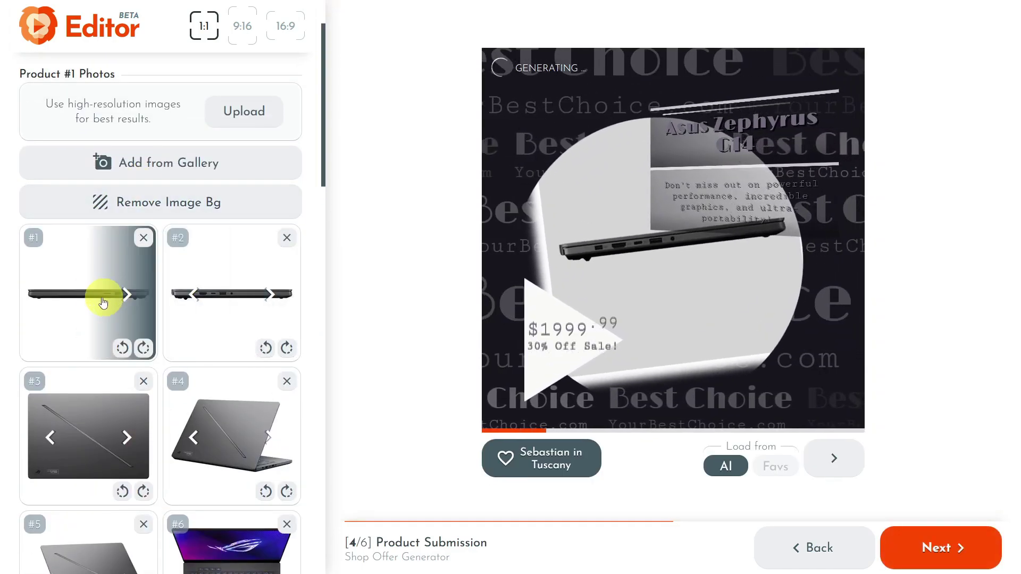
{"action": "scroll", "coordinate": [109, 367], "scroll_direction": "down", "scroll_amount": 7}
{"action": "scroll", "coordinate": [119, 377], "scroll_direction": "up", "scroll_amount": 8}
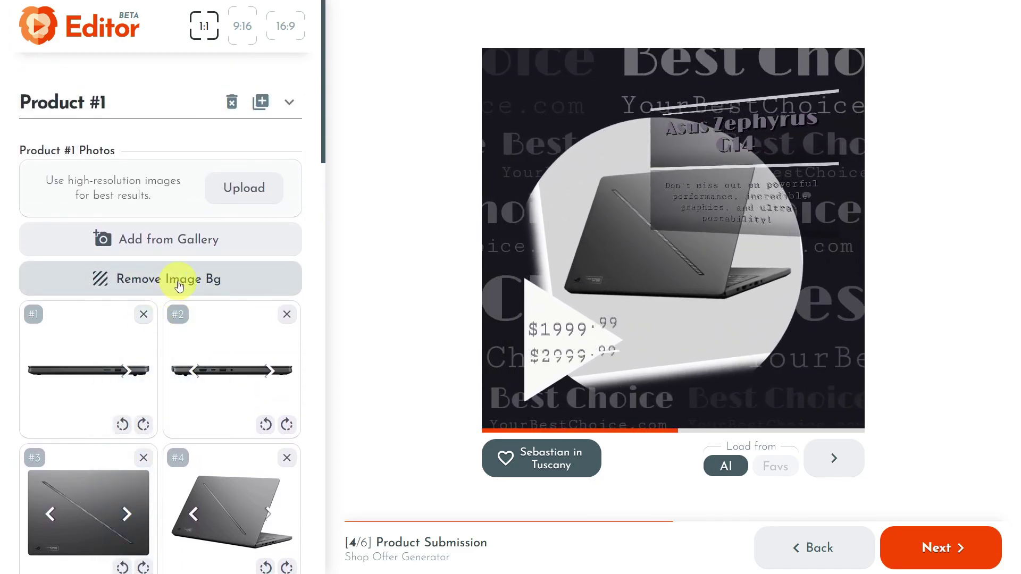
{"action": "left_click", "coordinate": [180, 286]}
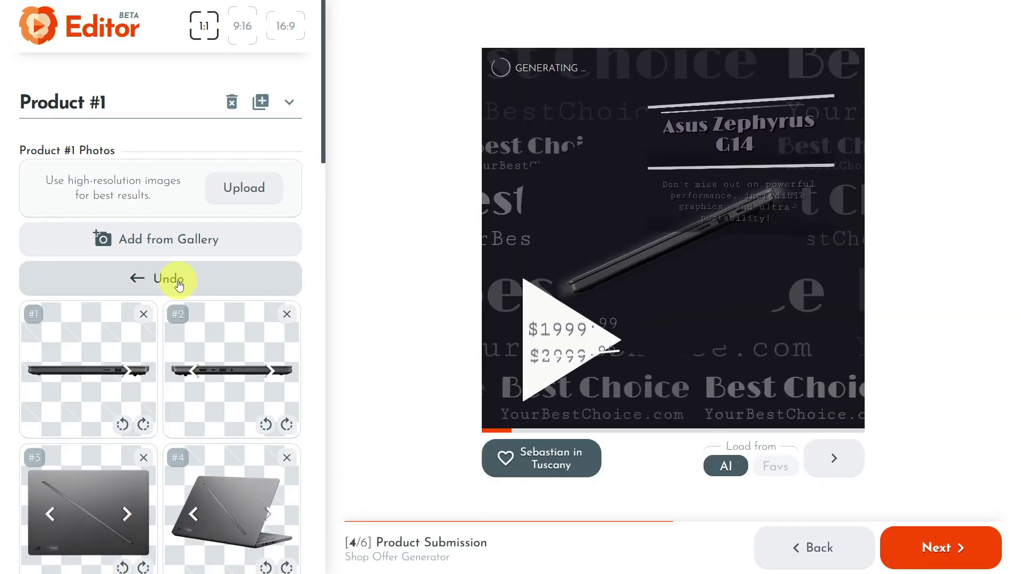
Reorder the product photos so the closed-lid view comes first and the open keyboard view second
{"action": "scroll", "coordinate": [179, 286], "scroll_direction": "down", "scroll_amount": 5}
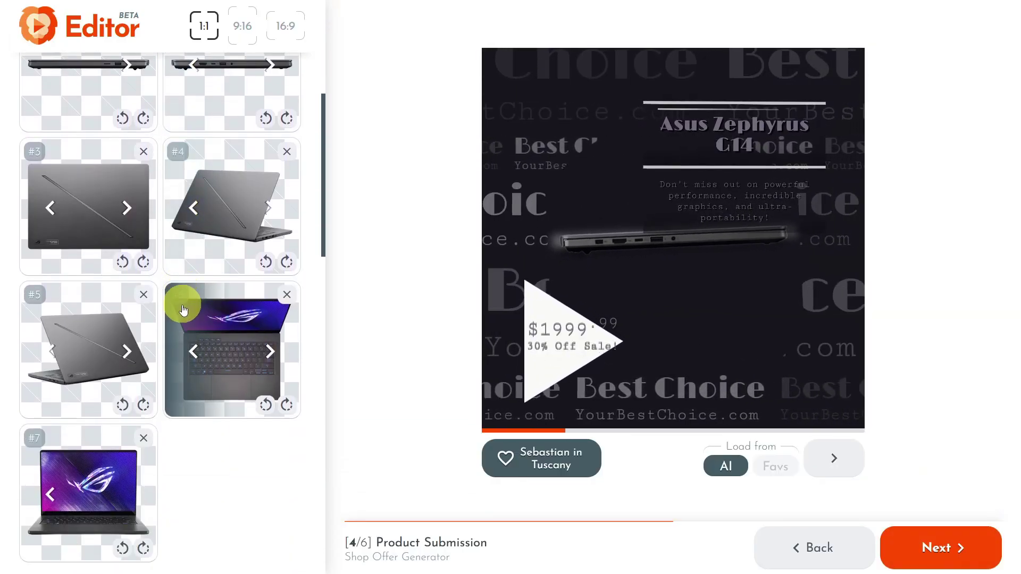
{"action": "scroll", "coordinate": [181, 317], "scroll_direction": "up", "scroll_amount": 5}
{"action": "scroll", "coordinate": [185, 287], "scroll_direction": "down", "scroll_amount": 3}
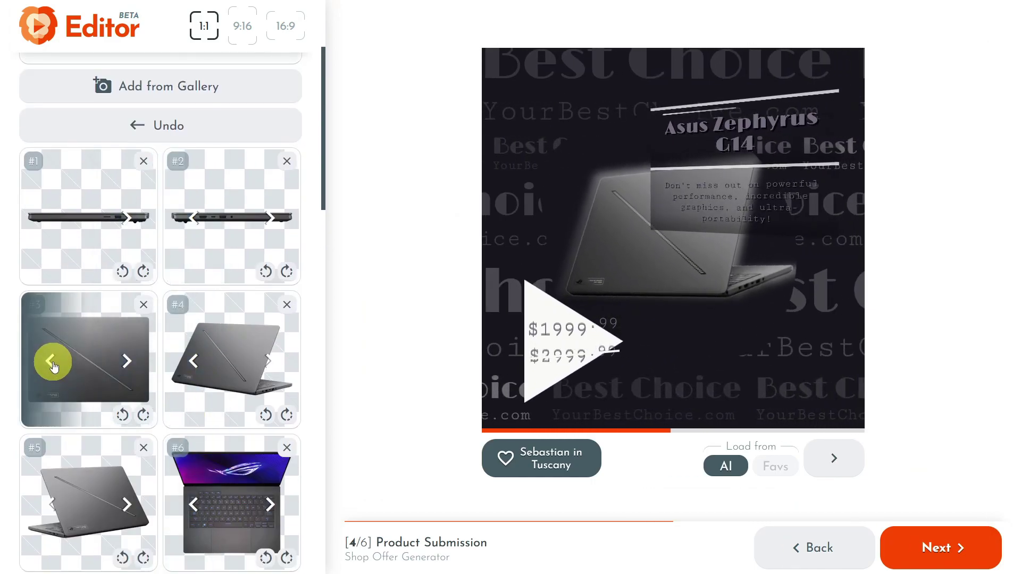
{"action": "left_click", "coordinate": [53, 365]}
{"action": "left_click", "coordinate": [197, 218]}
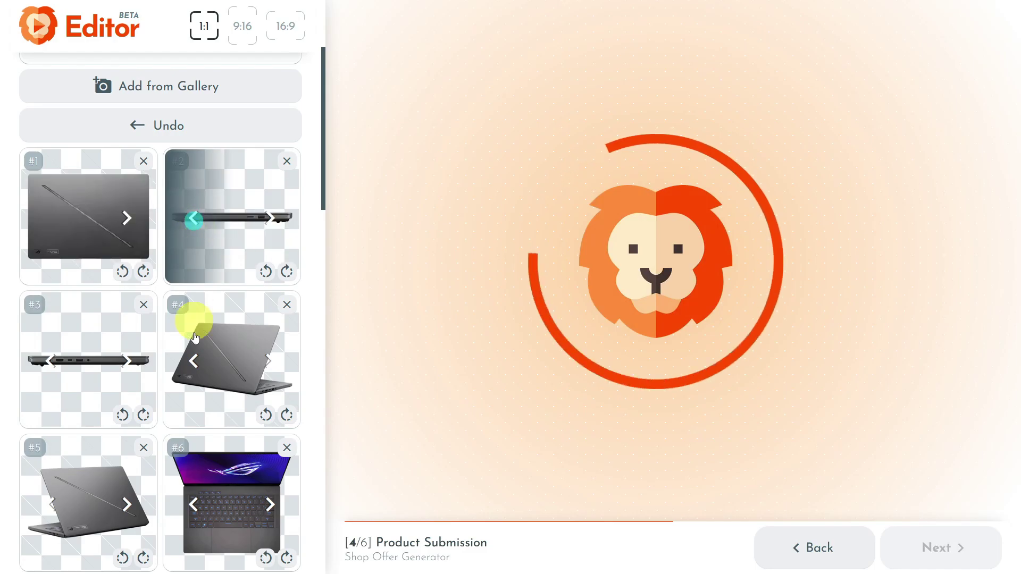
{"action": "left_click", "coordinate": [193, 508]}
{"action": "left_click", "coordinate": [52, 504]}
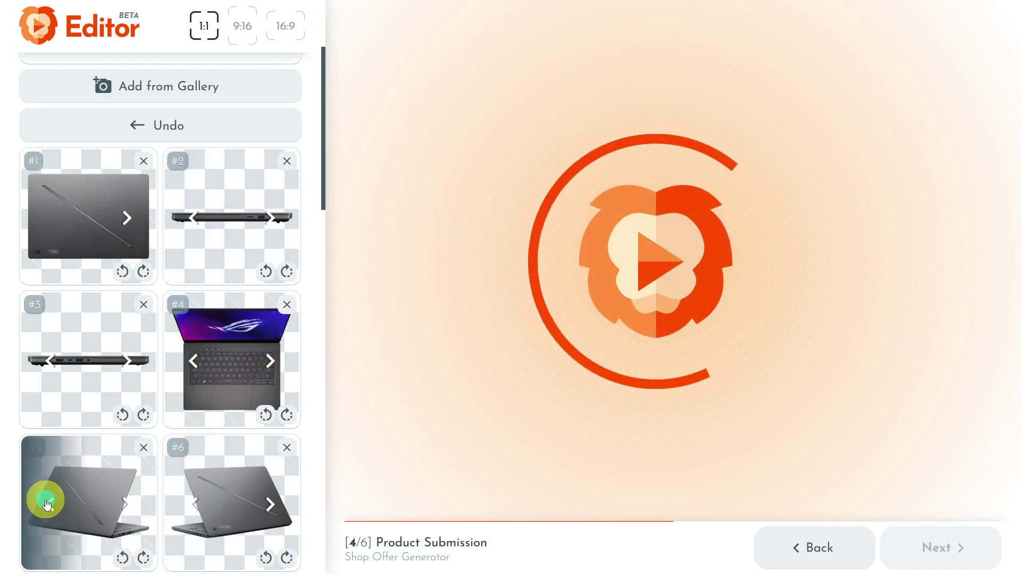
{"action": "left_click", "coordinate": [193, 362]}
{"action": "left_click", "coordinate": [50, 361]}
Move the front-facing open laptop photo earlier in the order and put a side-profile photo last
{"action": "scroll", "coordinate": [48, 354], "scroll_direction": "down", "scroll_amount": 5}
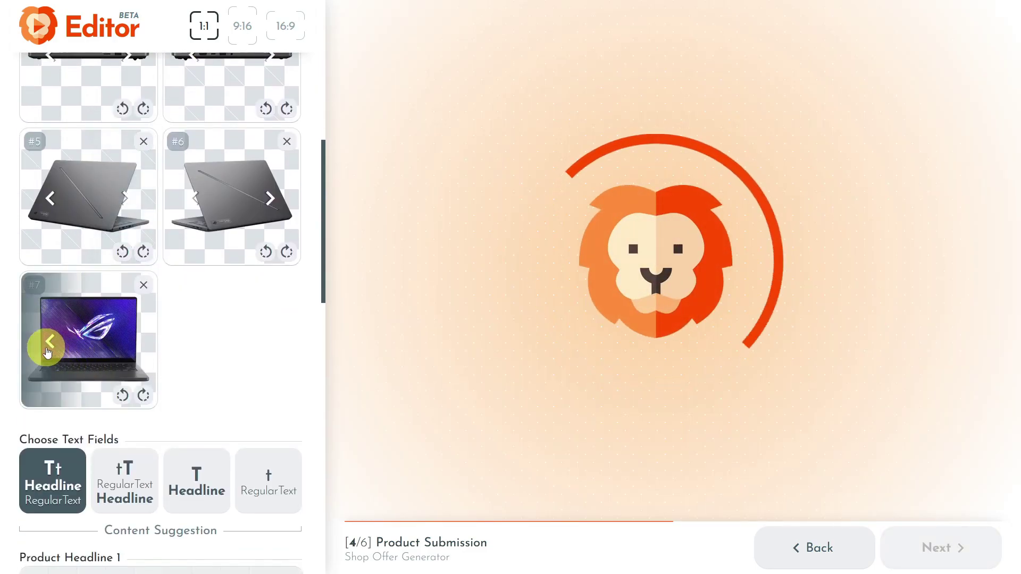
{"action": "left_click", "coordinate": [49, 347]}
{"action": "left_click", "coordinate": [189, 200]}
{"action": "scroll", "coordinate": [181, 250], "scroll_direction": "up", "scroll_amount": 3}
{"action": "left_click", "coordinate": [178, 278]}
{"action": "left_click", "coordinate": [128, 387]}
{"action": "scroll", "coordinate": [170, 372], "scroll_direction": "down", "scroll_amount": 5}
{"action": "scroll", "coordinate": [227, 308], "scroll_direction": "down", "scroll_amount": 5}
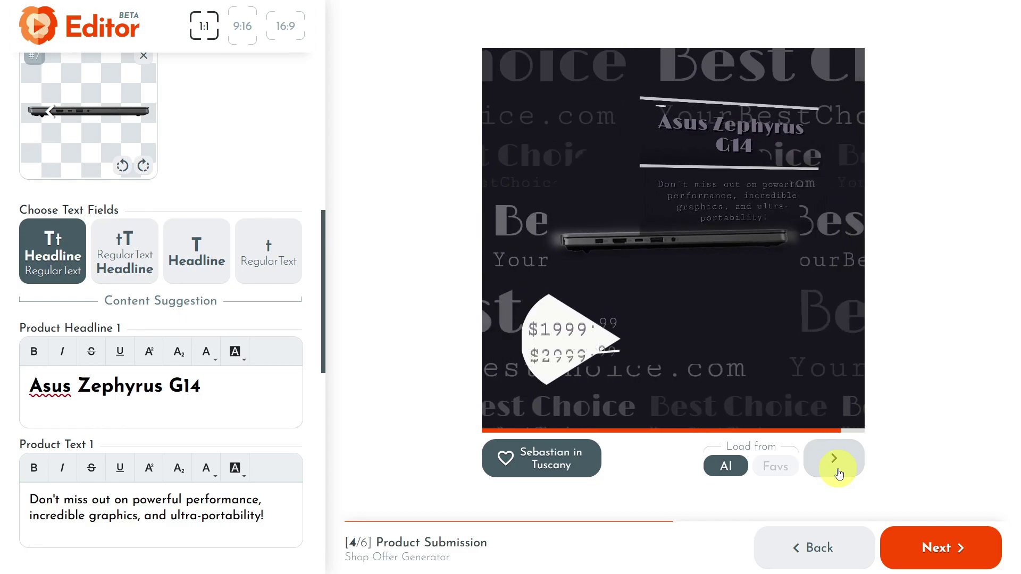
Go through the AI-suggested product scene designs as far as "Mia in Dongguan"
{"action": "left_click", "coordinate": [838, 472]}
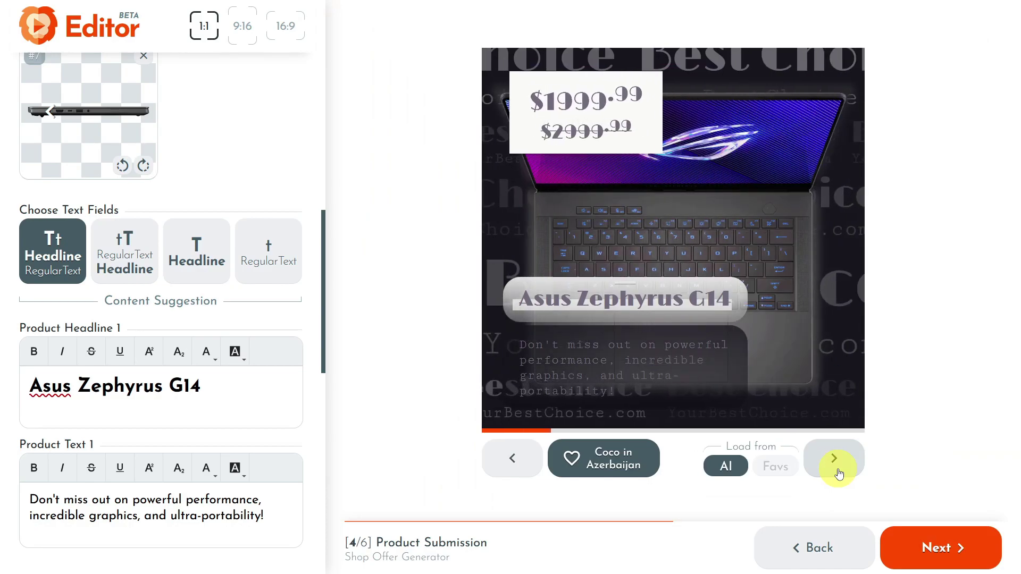
{"action": "left_click", "coordinate": [839, 473]}
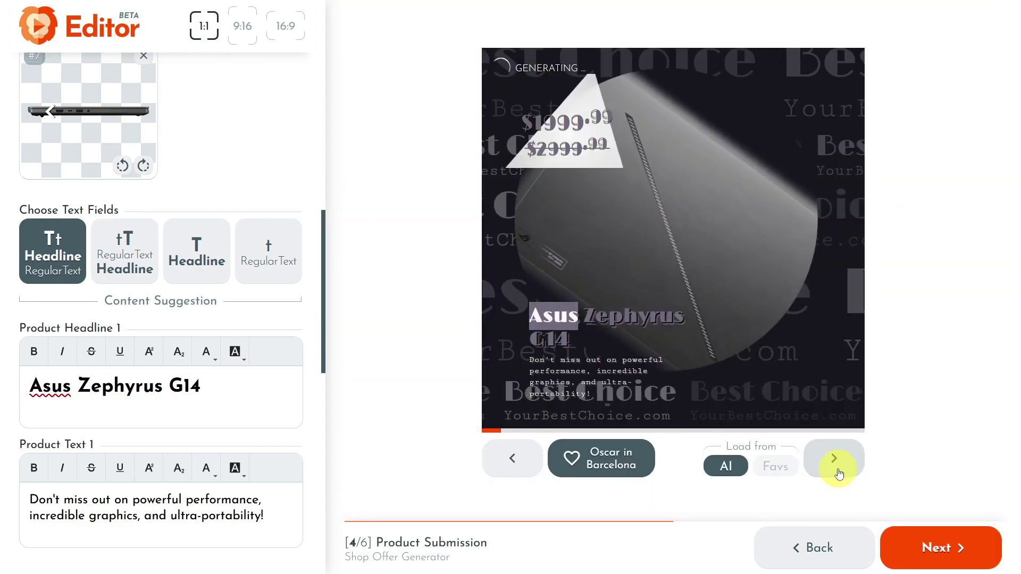
{"action": "left_click", "coordinate": [838, 472]}
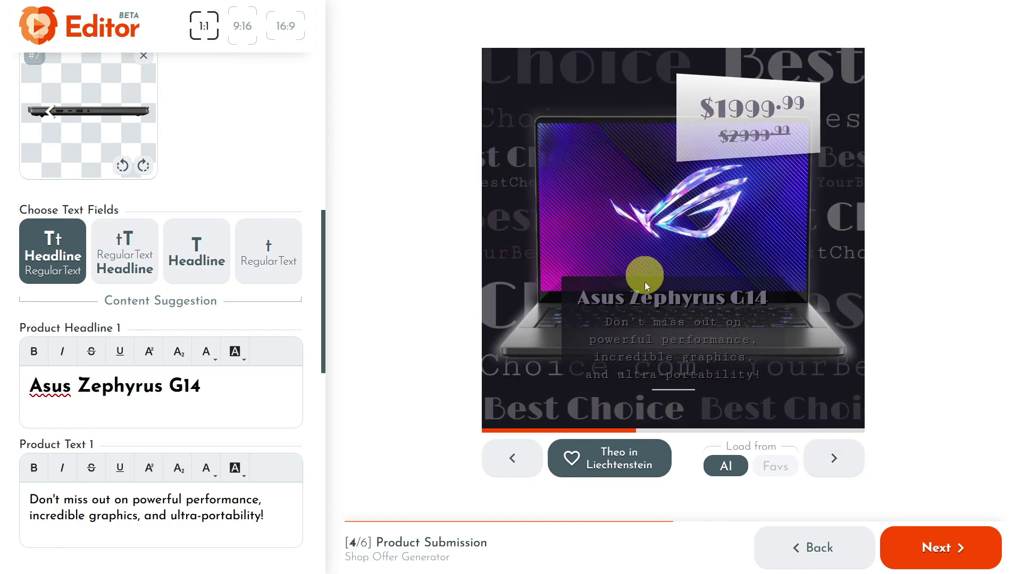
{"action": "left_click", "coordinate": [836, 459]}
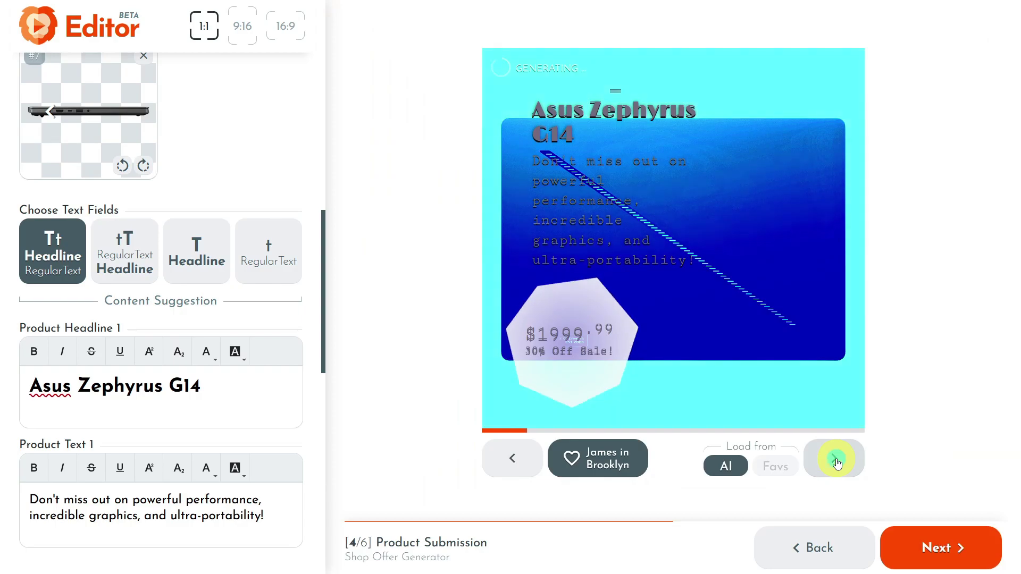
{"action": "left_click", "coordinate": [836, 460]}
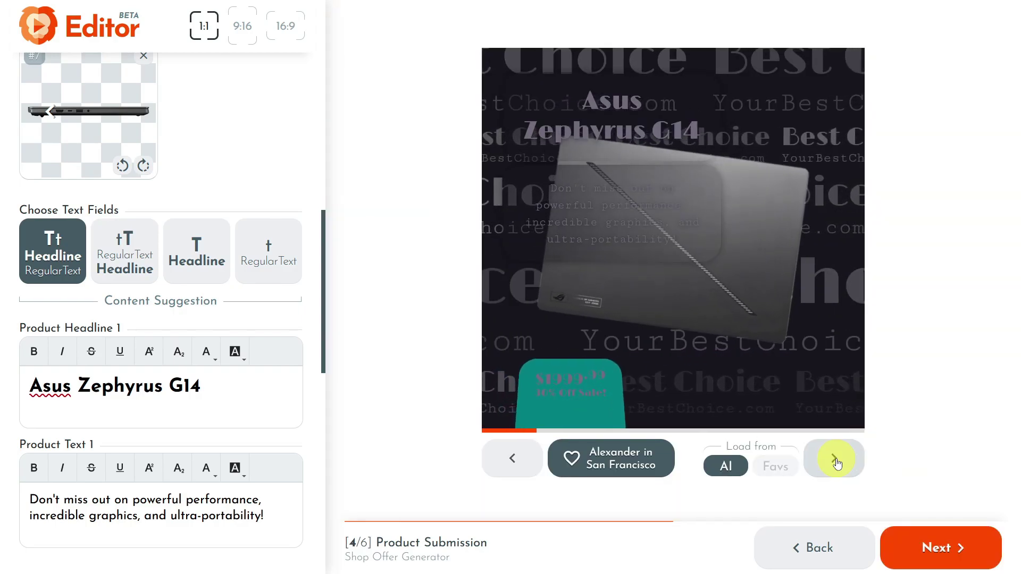
{"action": "left_click", "coordinate": [836, 459]}
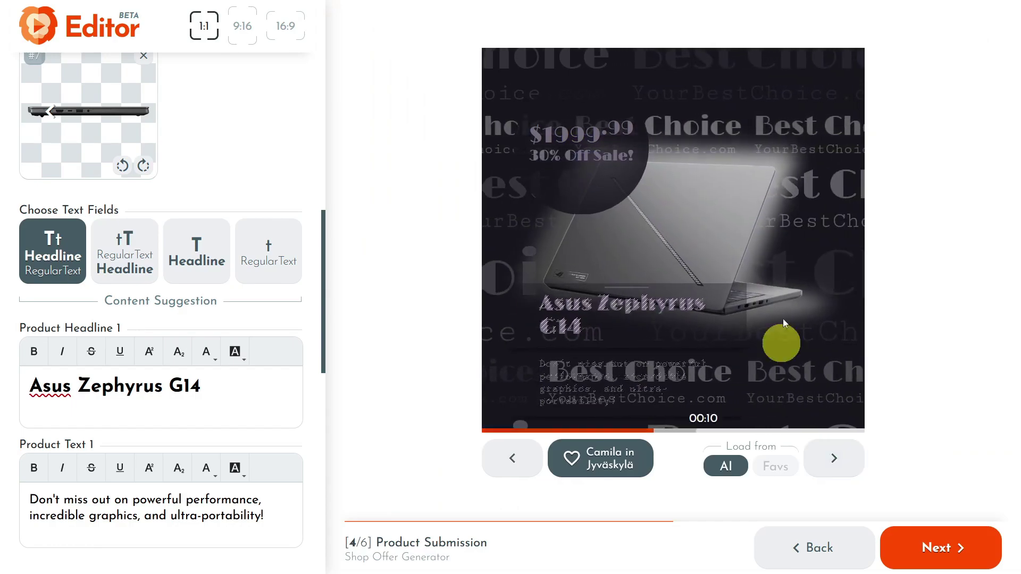
{"action": "left_click", "coordinate": [844, 468]}
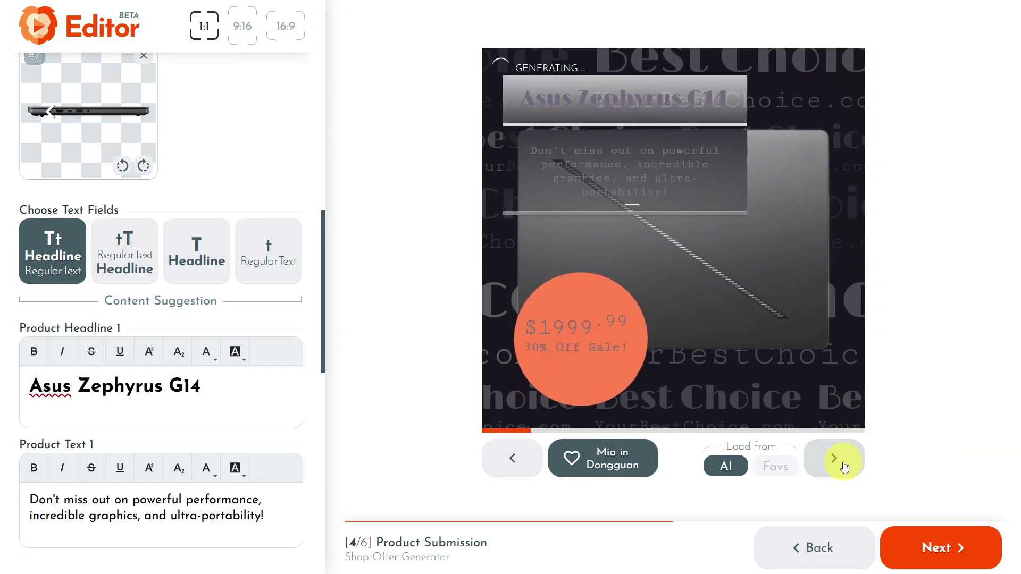
Switch the product scene to the "Benjamin in Togo" design and break the product headline into two lines after "Asus"
{"action": "left_click", "coordinate": [845, 468]}
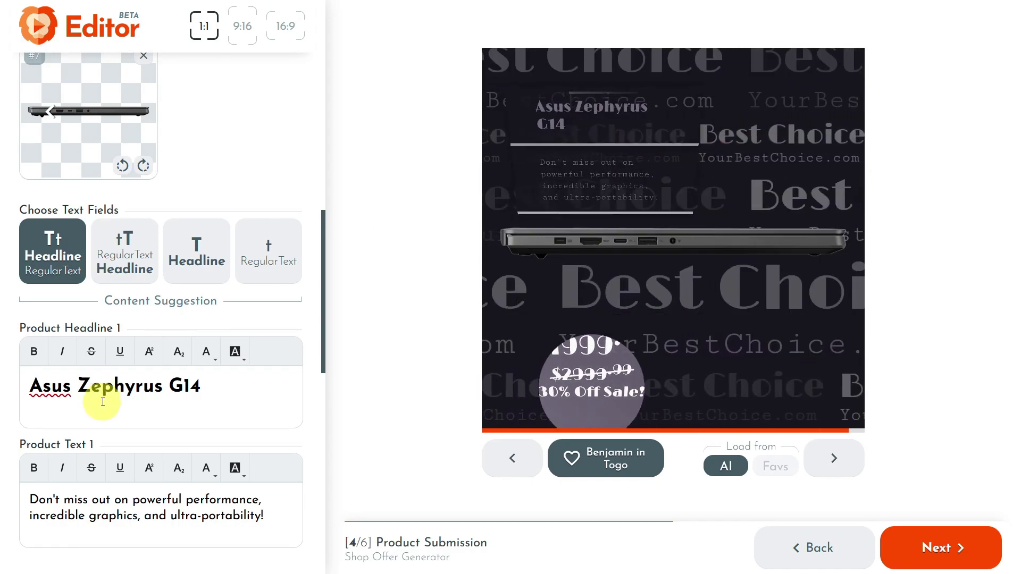
{"action": "left_click", "coordinate": [77, 386]}
{"action": "key", "text": "BackSpace"}
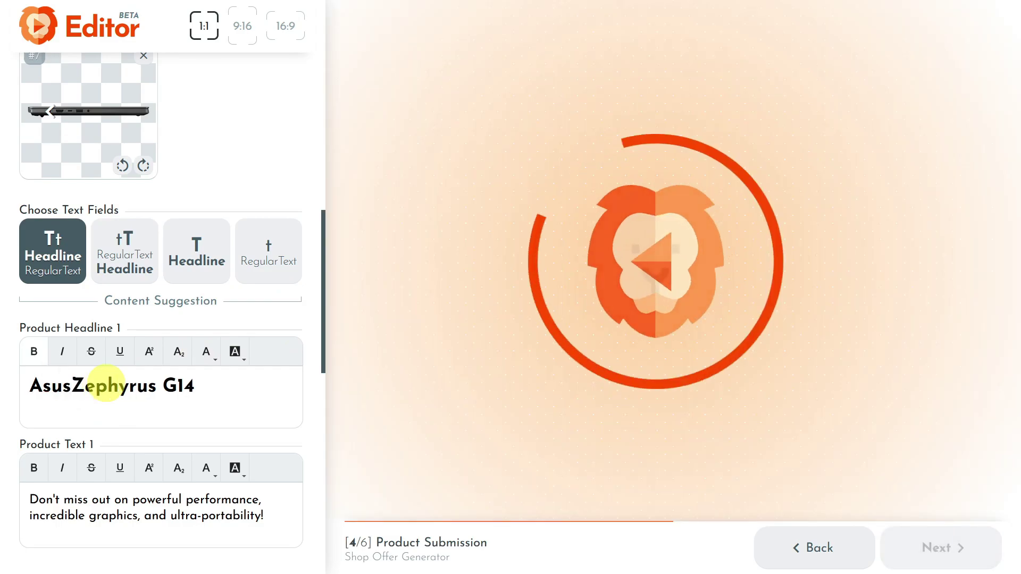
{"action": "key", "text": "Return"}
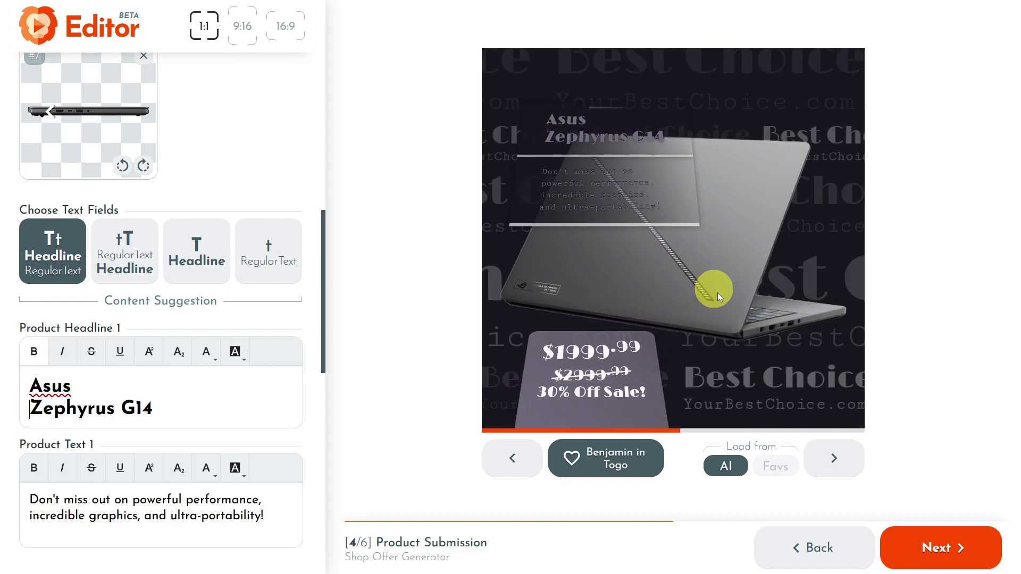
Add a call to action button to the product scene with the suggested text "Discover the Deal"
{"action": "scroll", "coordinate": [144, 367], "scroll_direction": "down", "scroll_amount": 8}
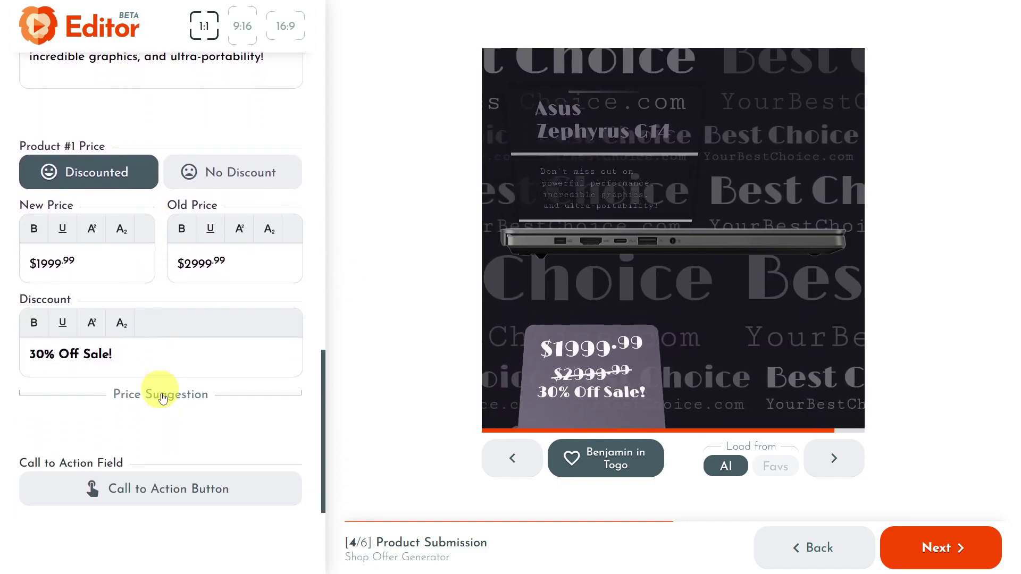
{"action": "scroll", "coordinate": [160, 393], "scroll_direction": "down", "scroll_amount": 2}
{"action": "left_click", "coordinate": [192, 413]}
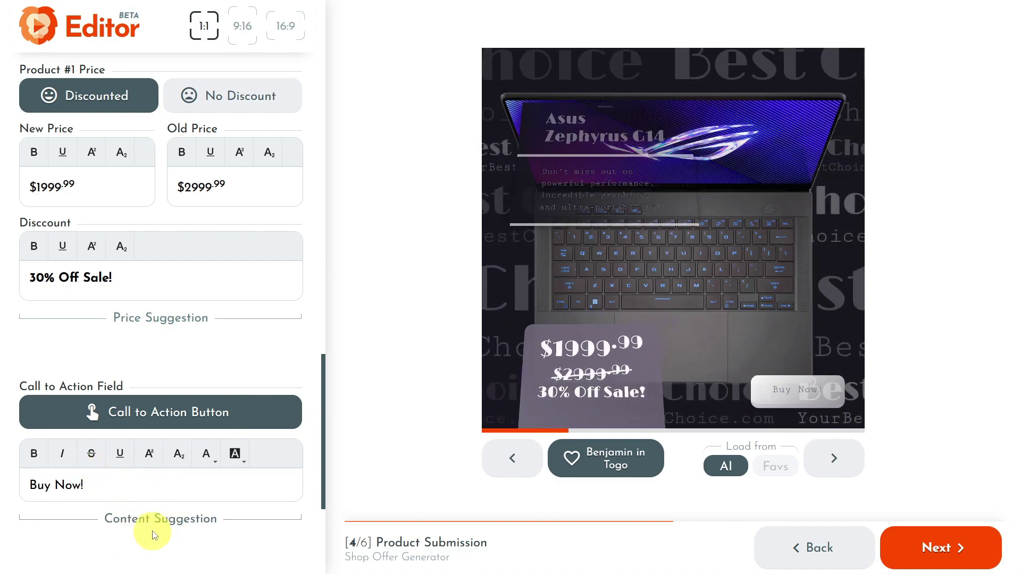
{"action": "left_click", "coordinate": [159, 519]}
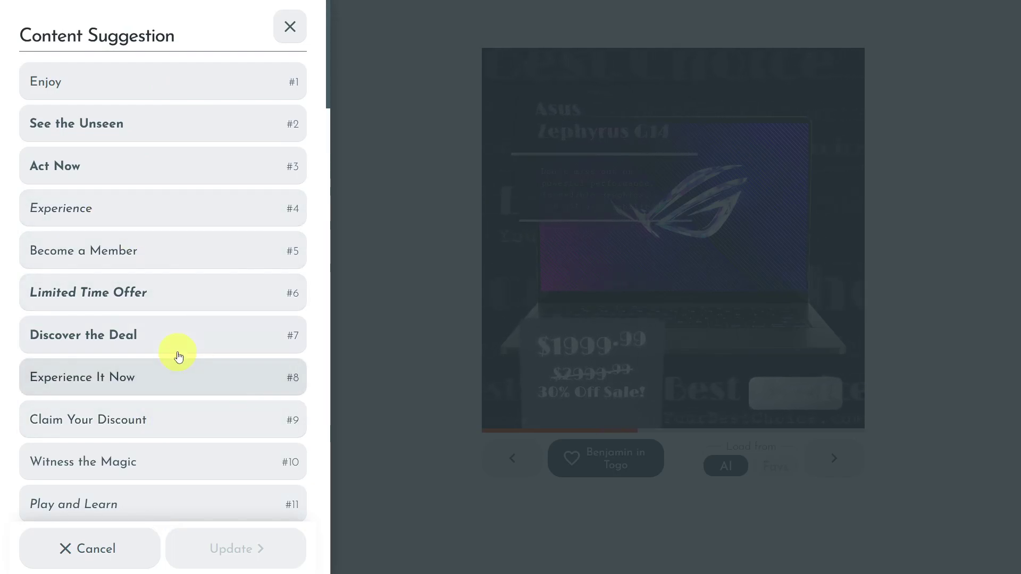
{"action": "left_click", "coordinate": [150, 335]}
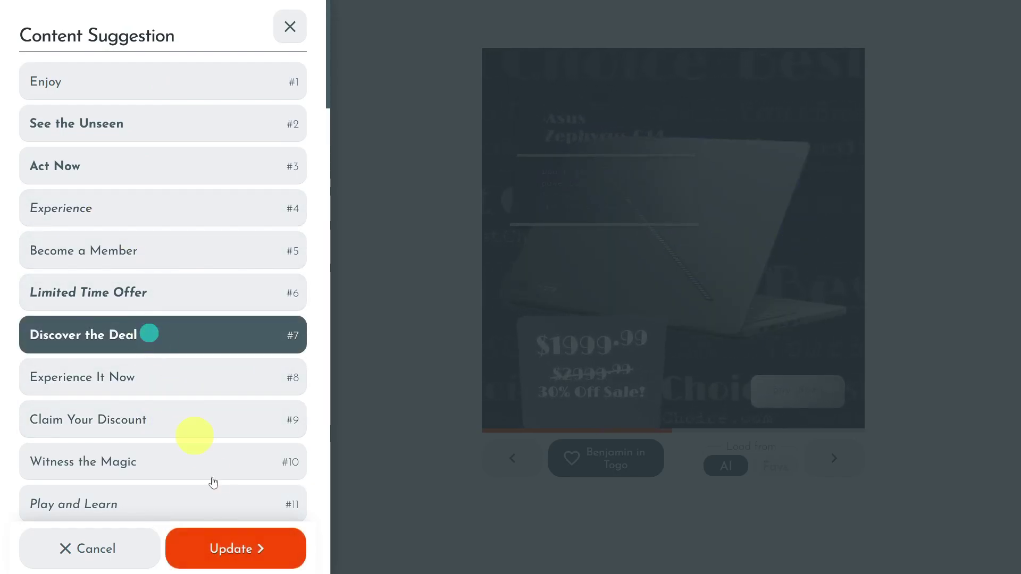
{"action": "left_click", "coordinate": [242, 553]}
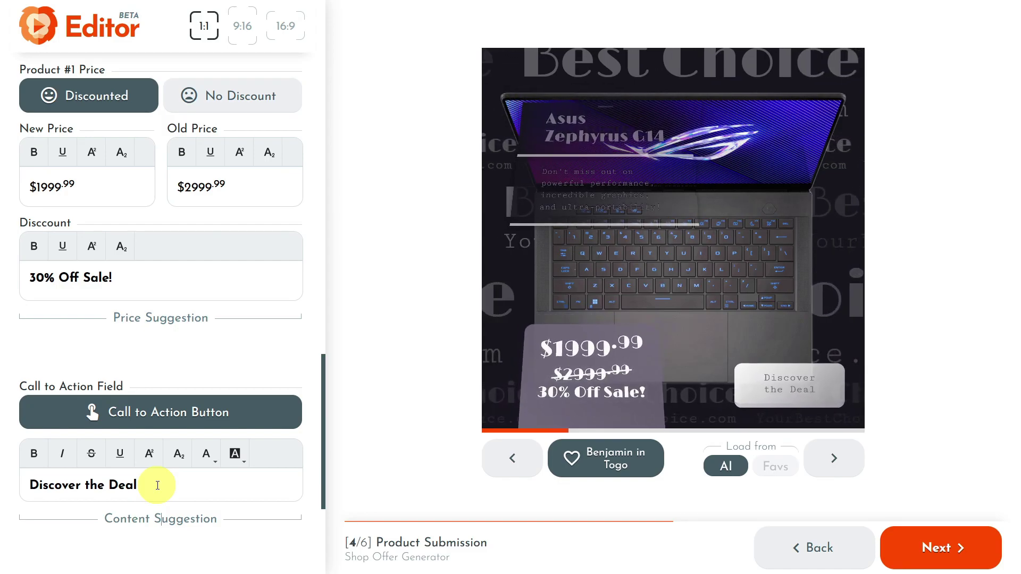
Review the product settings, complete the product submission and skip the optional outro
{"action": "scroll", "coordinate": [163, 408], "scroll_direction": "down", "scroll_amount": 5}
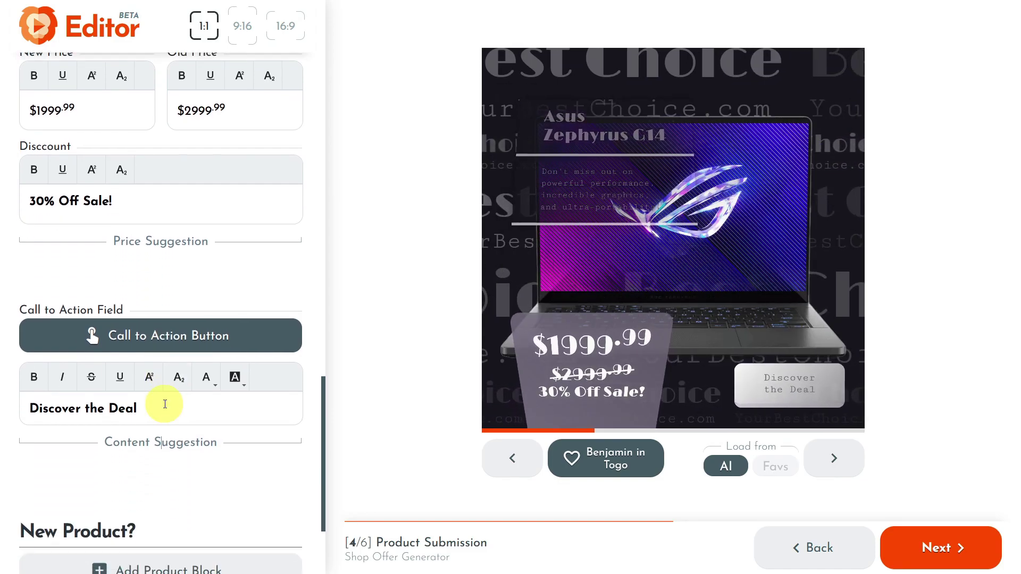
{"action": "scroll", "coordinate": [165, 409], "scroll_direction": "up", "scroll_amount": 20}
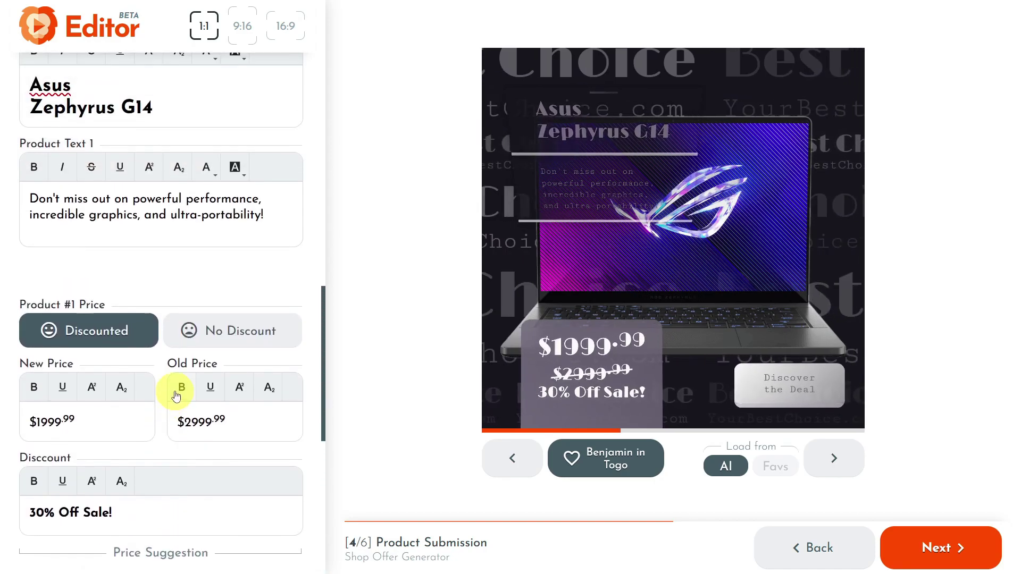
{"action": "scroll", "coordinate": [184, 283], "scroll_direction": "up", "scroll_amount": 12}
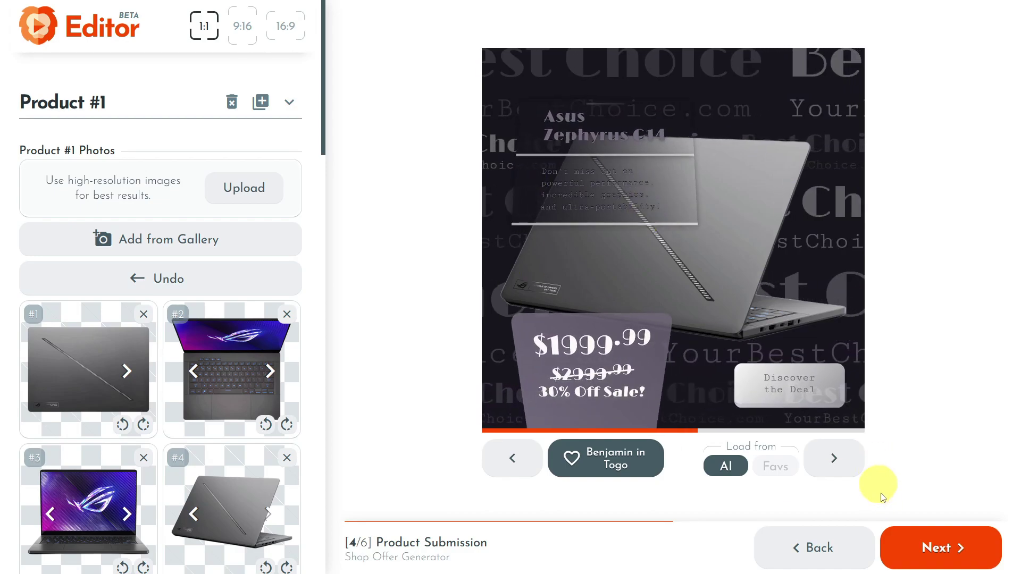
{"action": "left_click", "coordinate": [929, 555]}
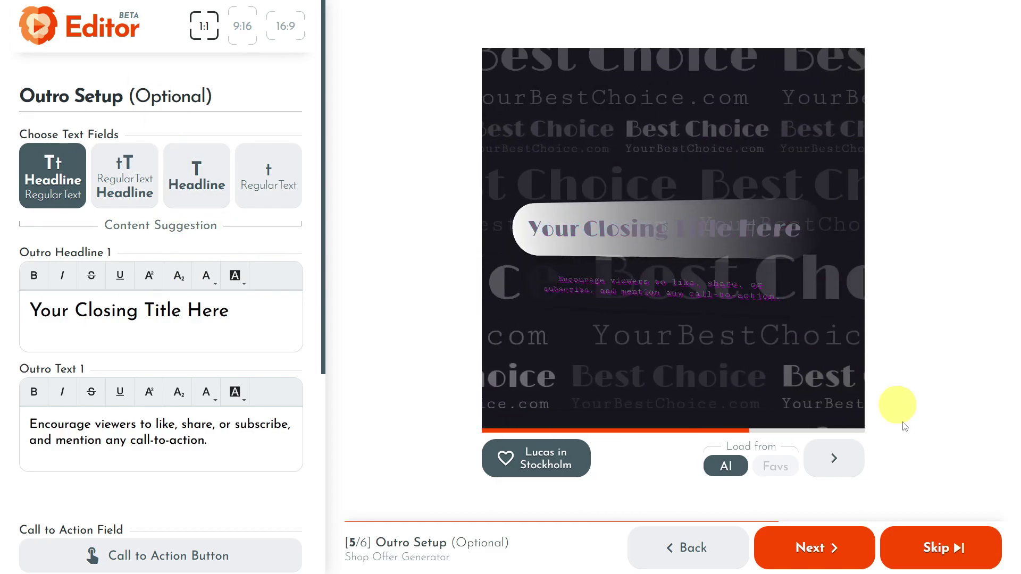
{"action": "left_click", "coordinate": [935, 553]}
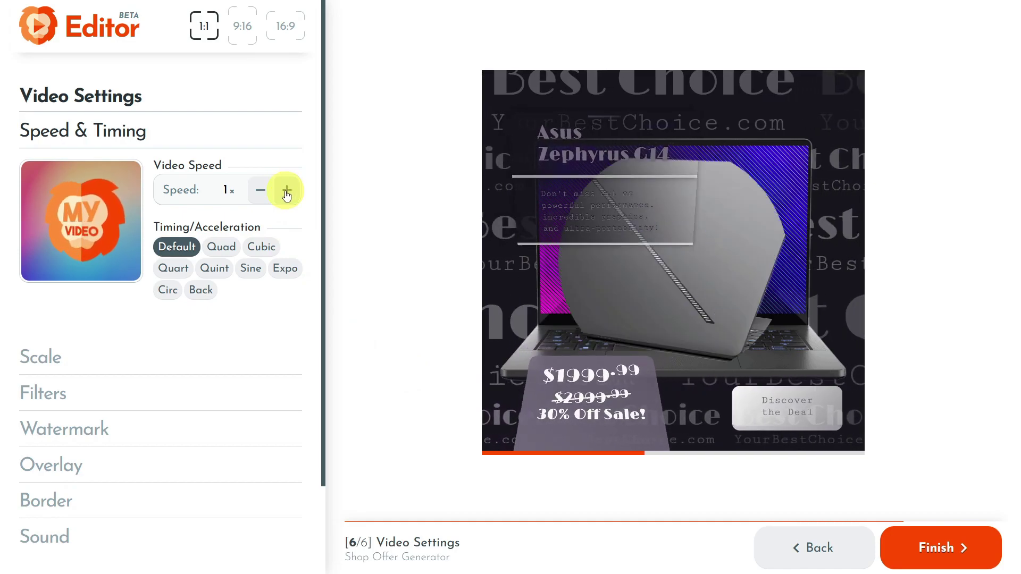
Set the video speed to 0.7x and the timing/acceleration to Quart
{"action": "left_click", "coordinate": [265, 197]}
{"action": "left_click", "coordinate": [265, 197]}
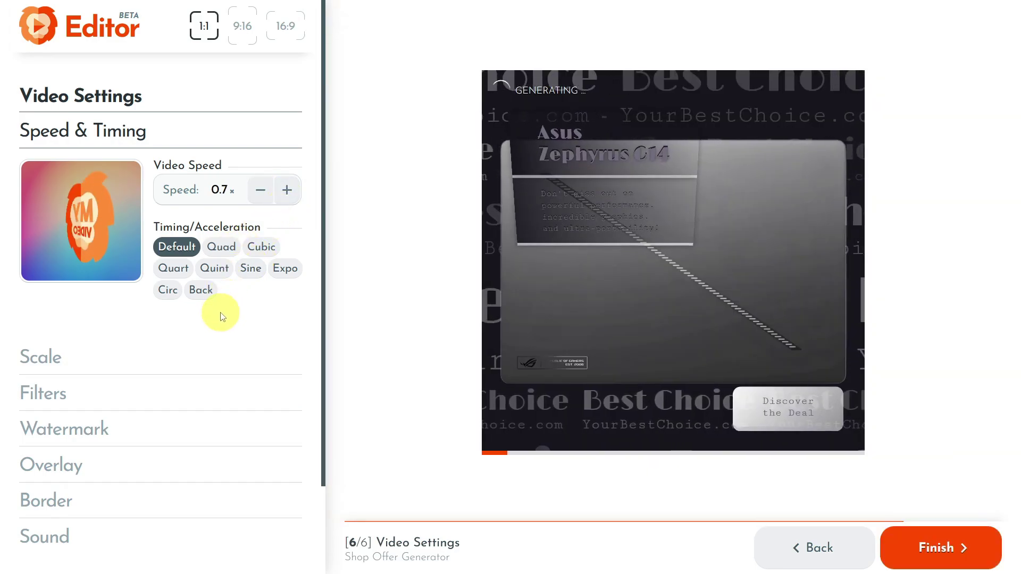
{"action": "left_click", "coordinate": [173, 268]}
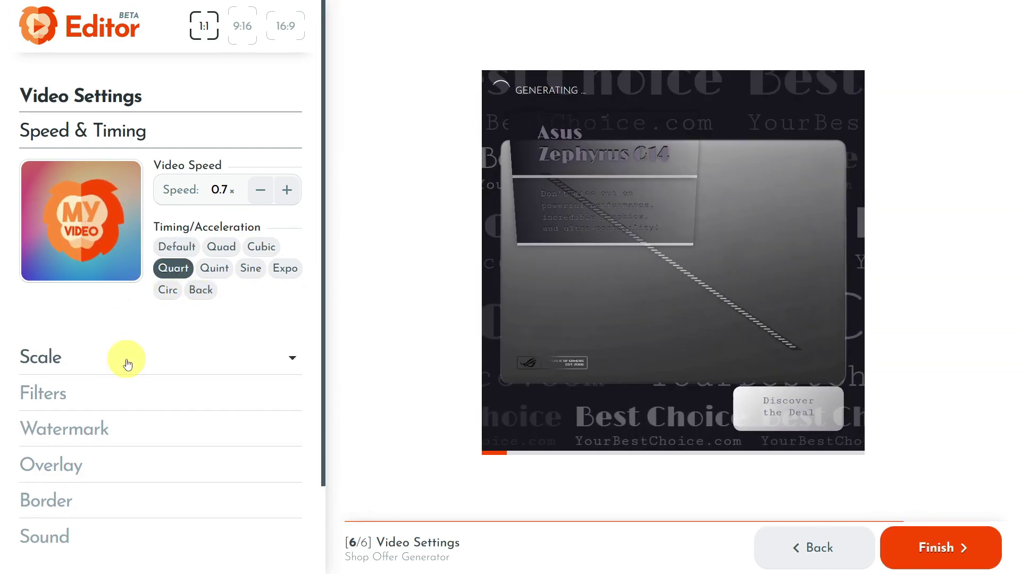
Raise the video's contrast filter to 150%
{"action": "left_click", "coordinate": [117, 364]}
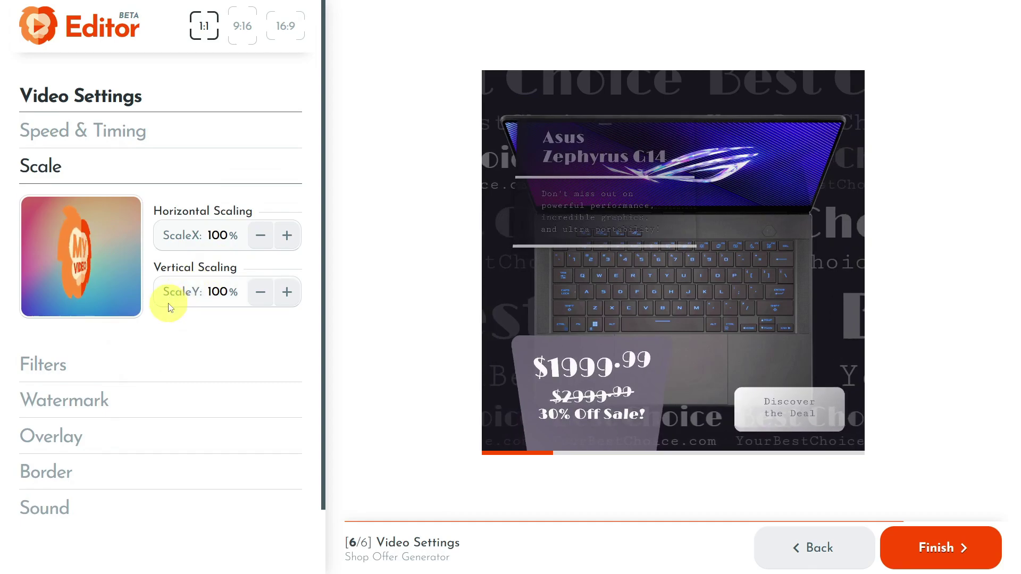
{"action": "scroll", "coordinate": [111, 355], "scroll_direction": "down", "scroll_amount": 2}
{"action": "left_click", "coordinate": [104, 303]}
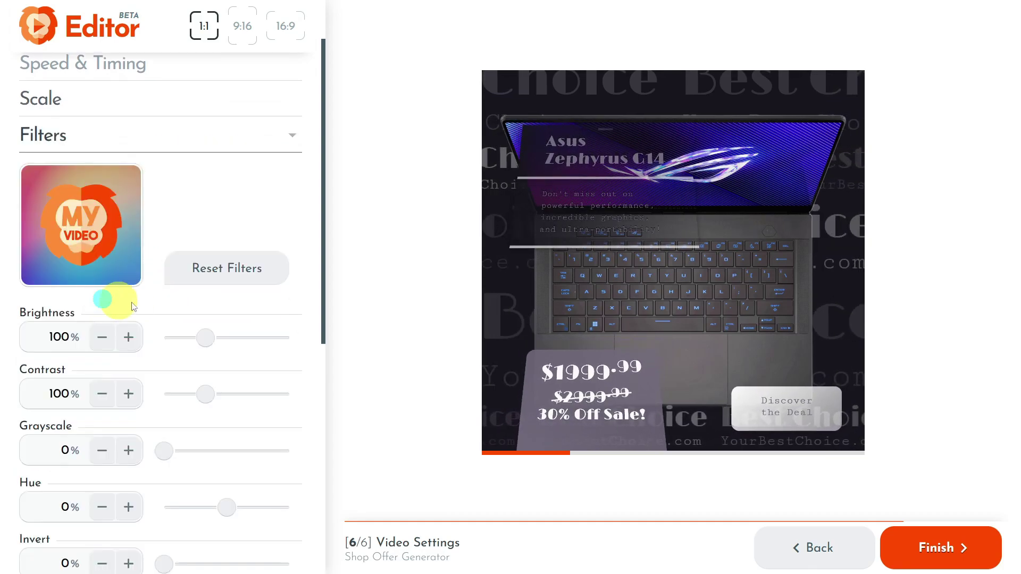
{"action": "scroll", "coordinate": [219, 373], "scroll_direction": "down", "scroll_amount": 2}
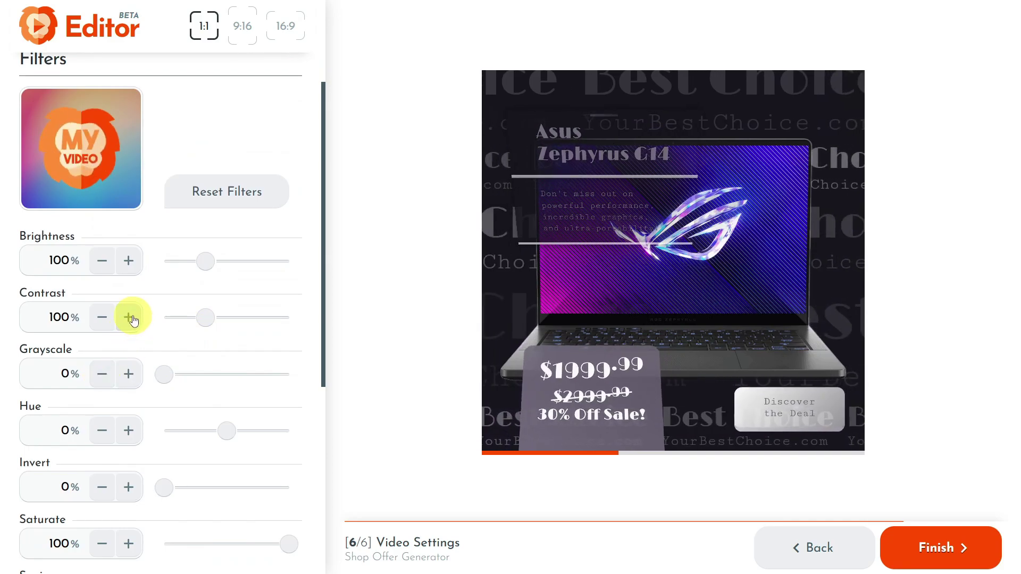
{"action": "left_click", "coordinate": [129, 317]}
{"action": "left_click", "coordinate": [128, 317]}
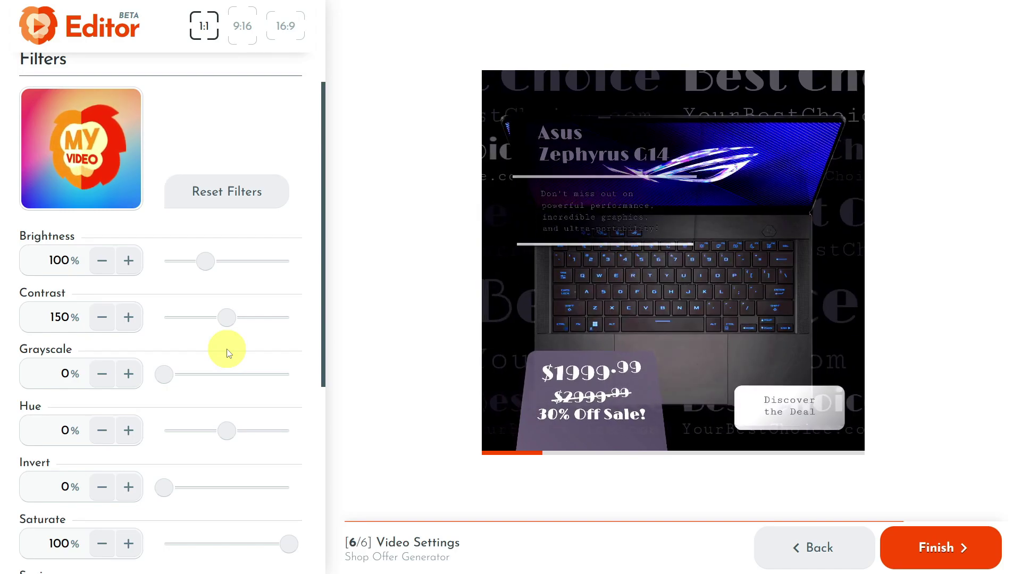
Turn on the watermark and set its vertical position to 0%
{"action": "scroll", "coordinate": [228, 354], "scroll_direction": "down", "scroll_amount": 6}
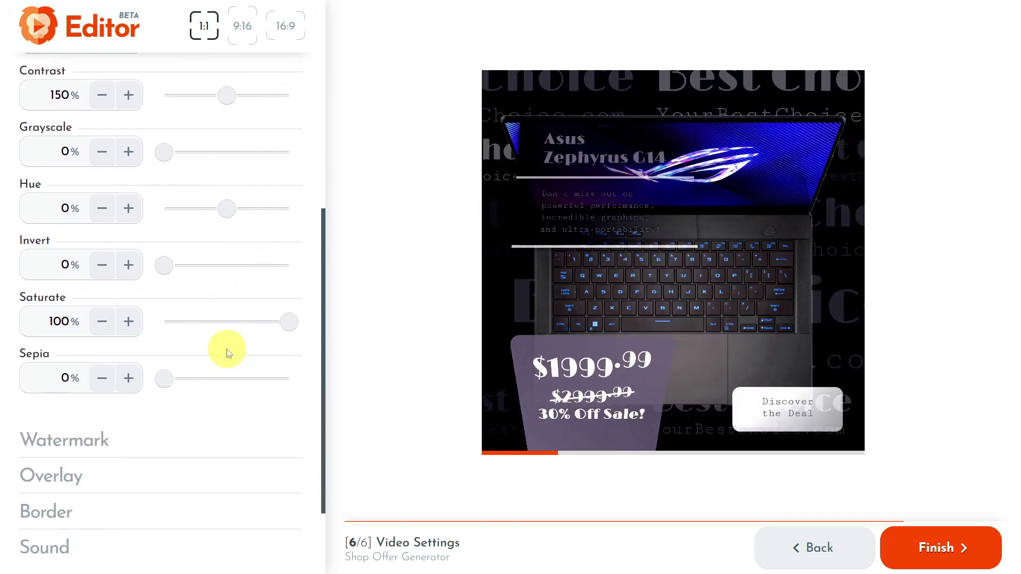
{"action": "left_click", "coordinate": [135, 361]}
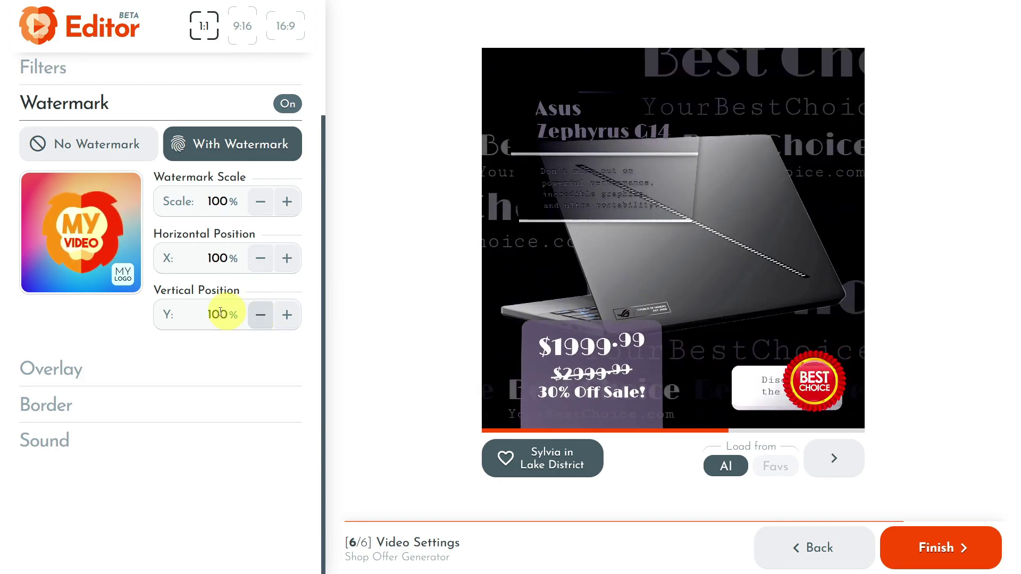
{"action": "left_click", "coordinate": [267, 320]}
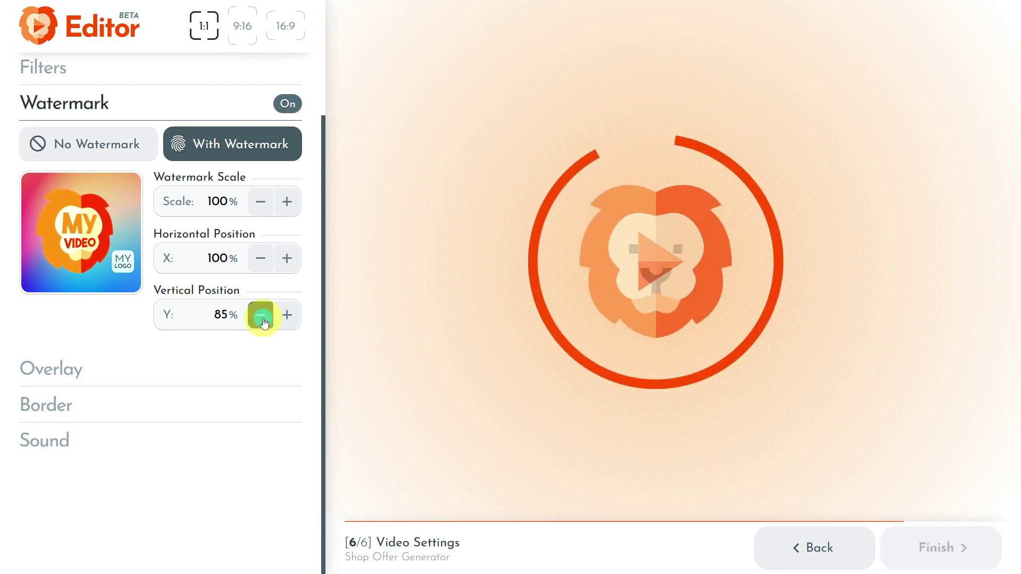
{"action": "left_click", "coordinate": [265, 322]}
{"action": "left_click", "coordinate": [265, 322]}
{"action": "left_click", "coordinate": [264, 321]}
{"action": "left_click", "coordinate": [265, 321]}
{"action": "left_click", "coordinate": [264, 321]}
{"action": "left_click", "coordinate": [264, 321]}
{"action": "left_click", "coordinate": [264, 321]}
{"action": "left_click", "coordinate": [264, 321]}
{"action": "left_click", "coordinate": [264, 321]}
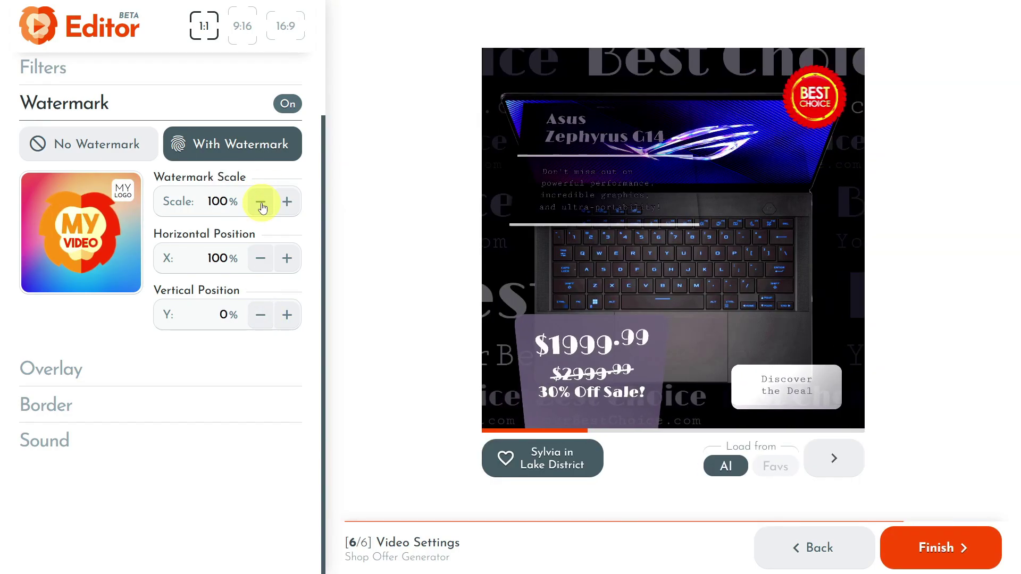
Reduce the watermark scale to 60%
{"action": "left_click", "coordinate": [261, 202]}
{"action": "left_click", "coordinate": [261, 202]}
{"action": "left_click", "coordinate": [260, 202]}
{"action": "left_click", "coordinate": [261, 202]}
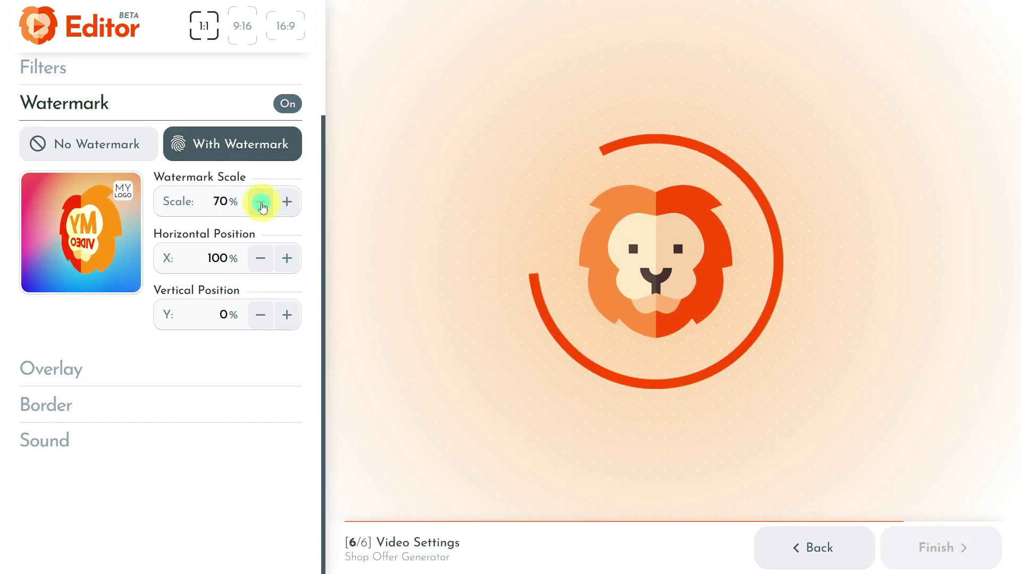
{"action": "left_click", "coordinate": [261, 202]}
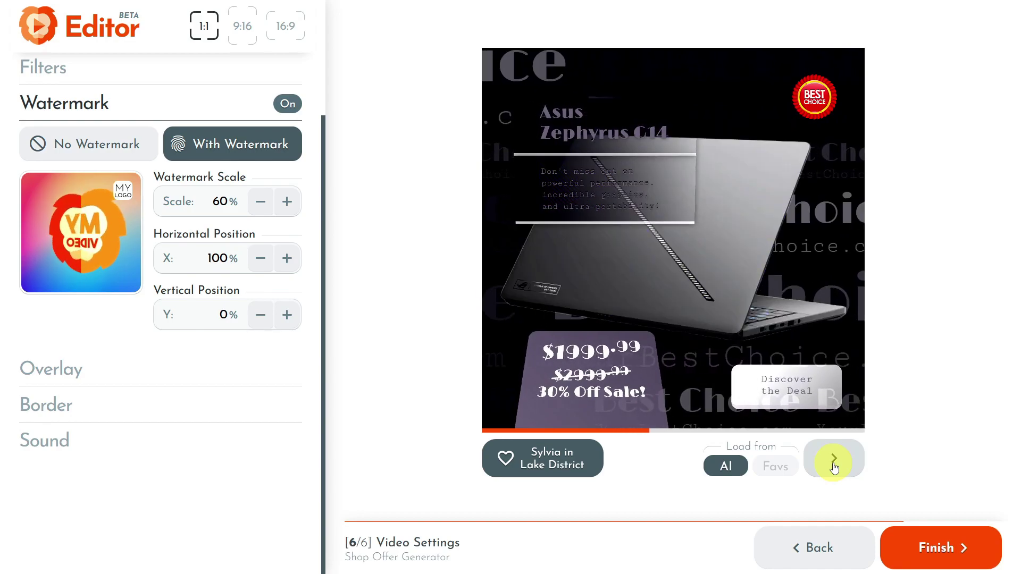
Switch the watermark design to "Thomas in Chichen Itza" and set the watermark scale to 75%
{"action": "left_click", "coordinate": [834, 463]}
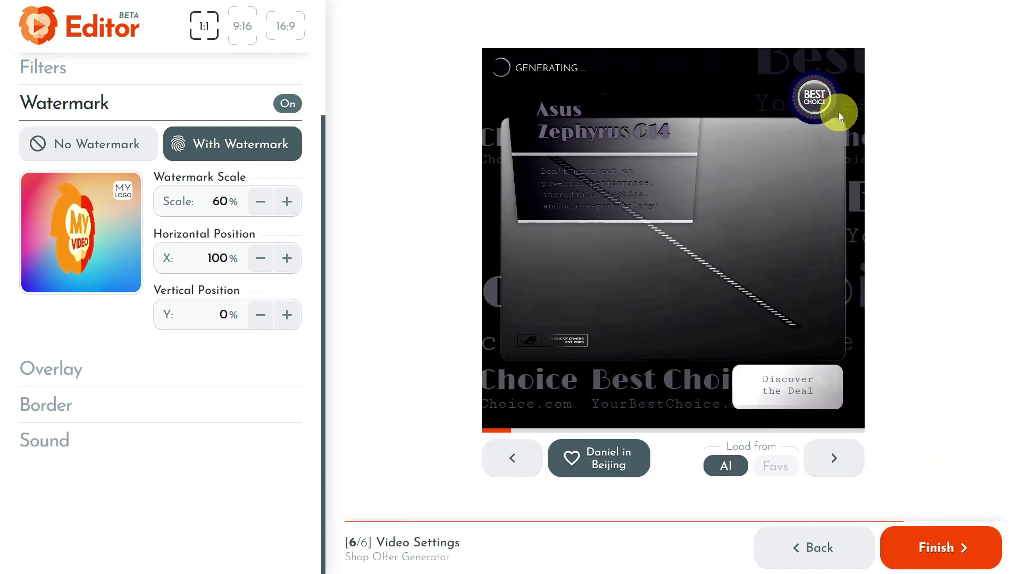
{"action": "left_click", "coordinate": [837, 473]}
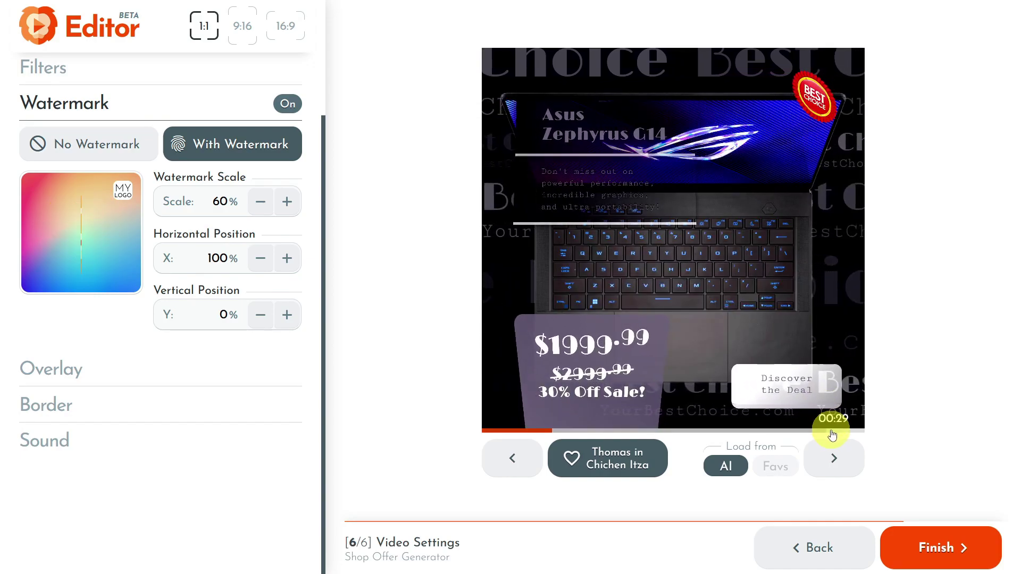
{"action": "left_click", "coordinate": [287, 202]}
{"action": "left_click", "coordinate": [288, 202]}
{"action": "left_click", "coordinate": [287, 202]}
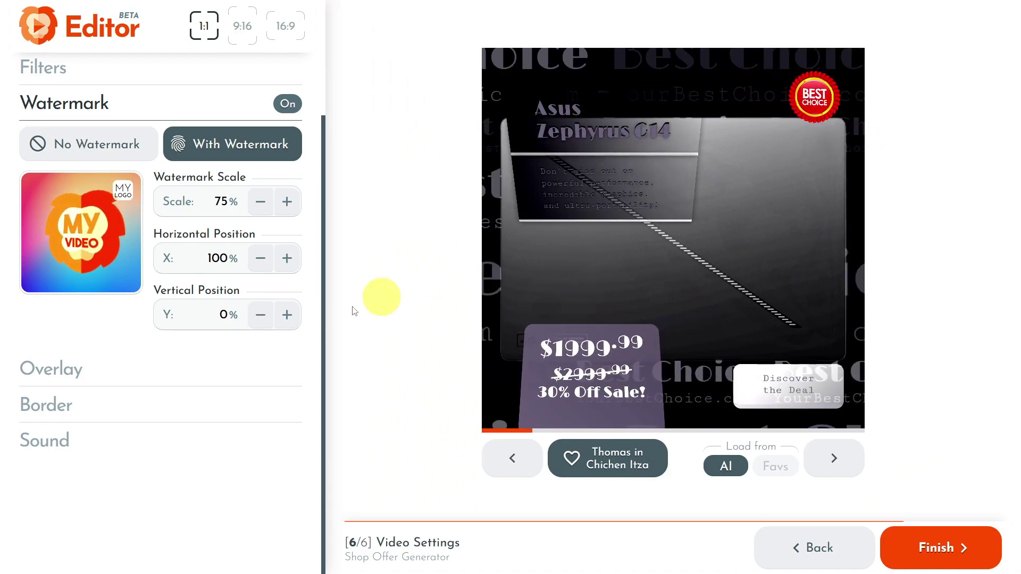
Try out an overlay and a border on the video, turning each one off again
{"action": "left_click", "coordinate": [68, 374]}
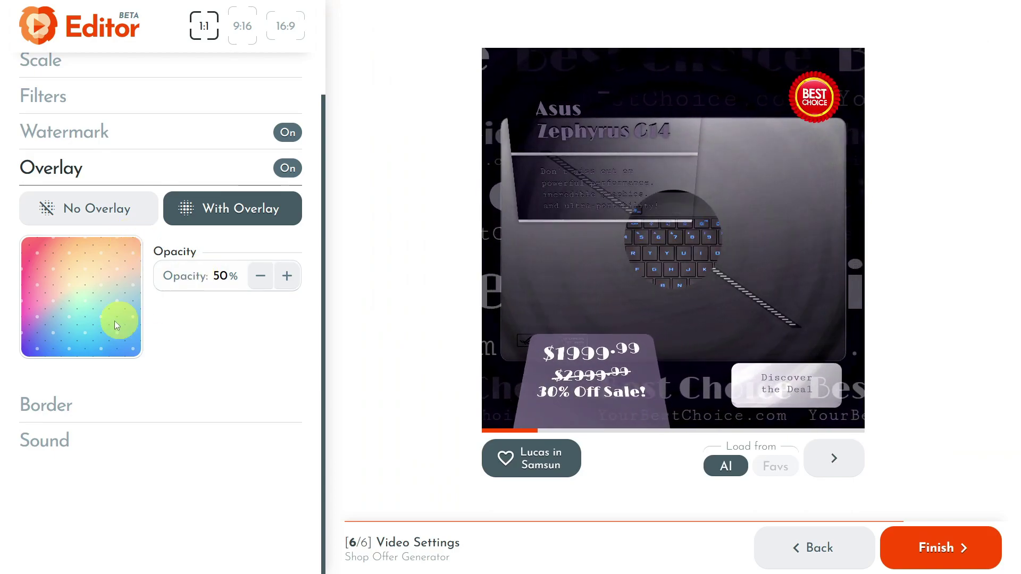
{"action": "left_click", "coordinate": [100, 220]}
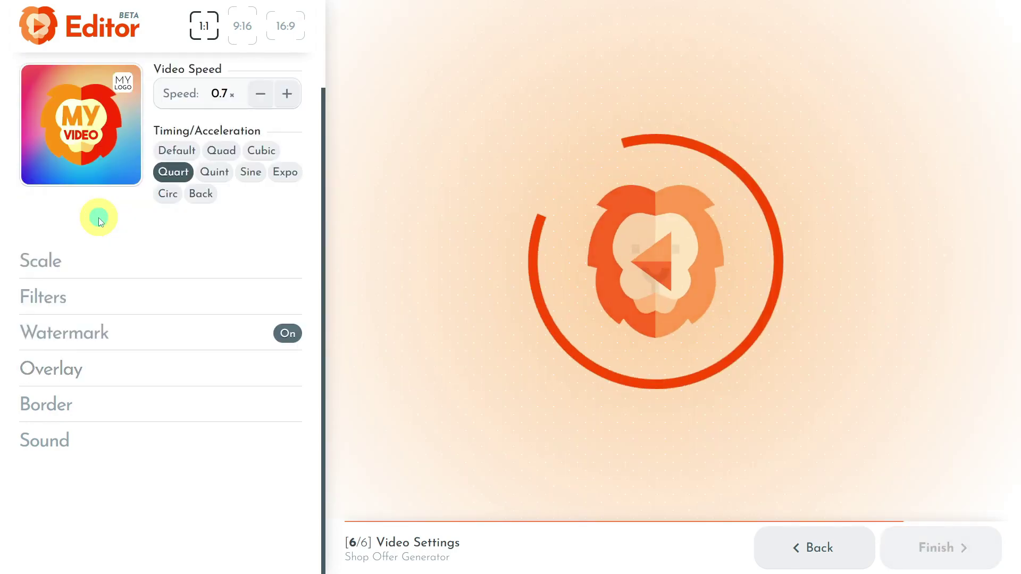
{"action": "left_click", "coordinate": [74, 407]}
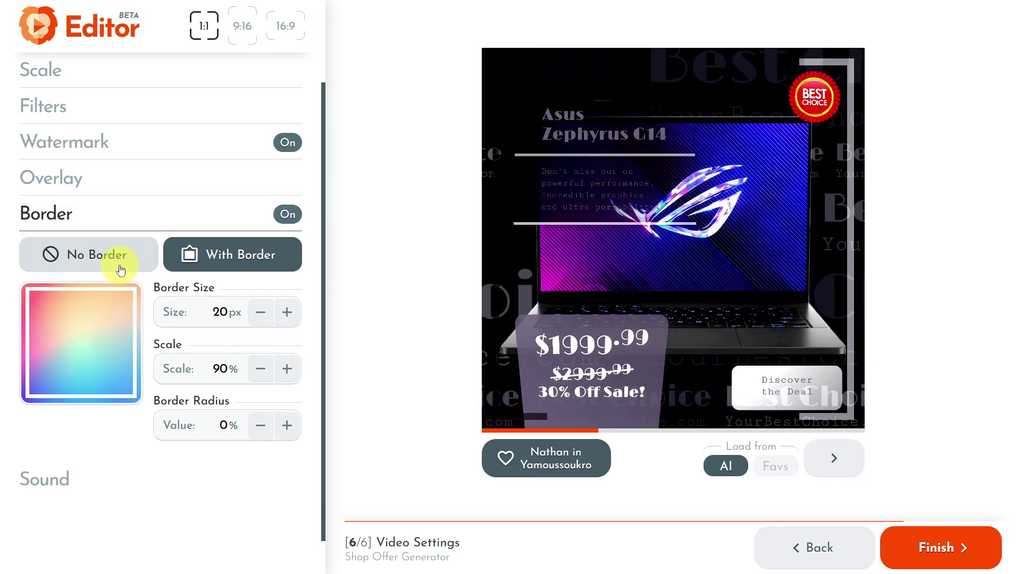
{"action": "left_click", "coordinate": [121, 269]}
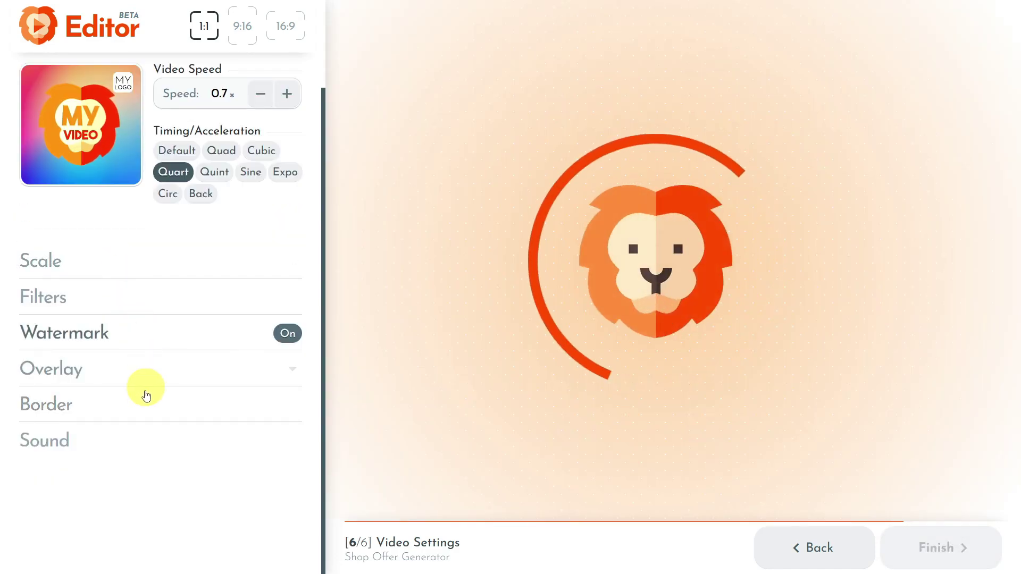
Open the sound settings and choose the track "Amber" from the Ambient category of the music gallery
{"action": "left_click", "coordinate": [85, 444]}
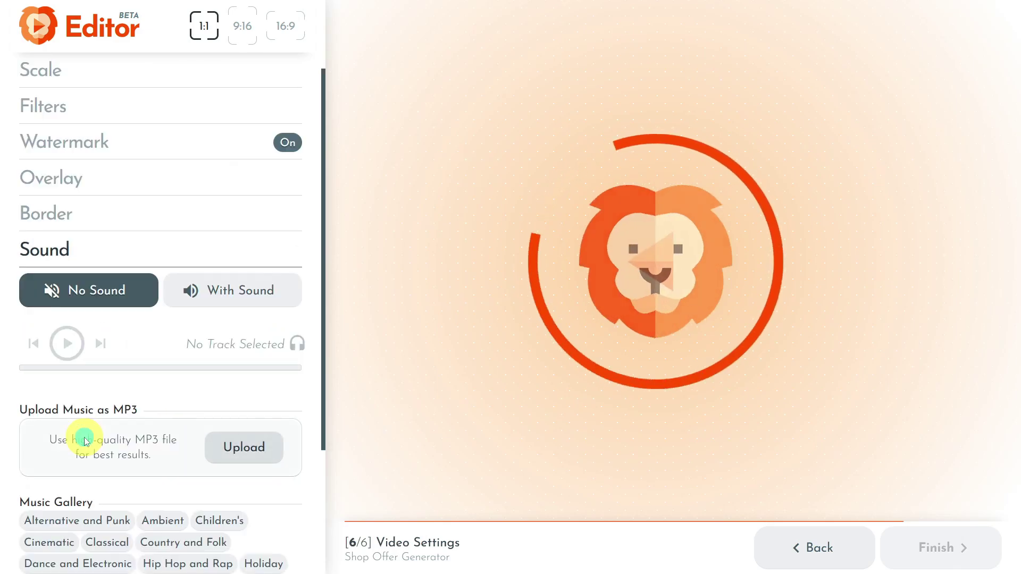
{"action": "scroll", "coordinate": [152, 411], "scroll_direction": "down", "scroll_amount": 2}
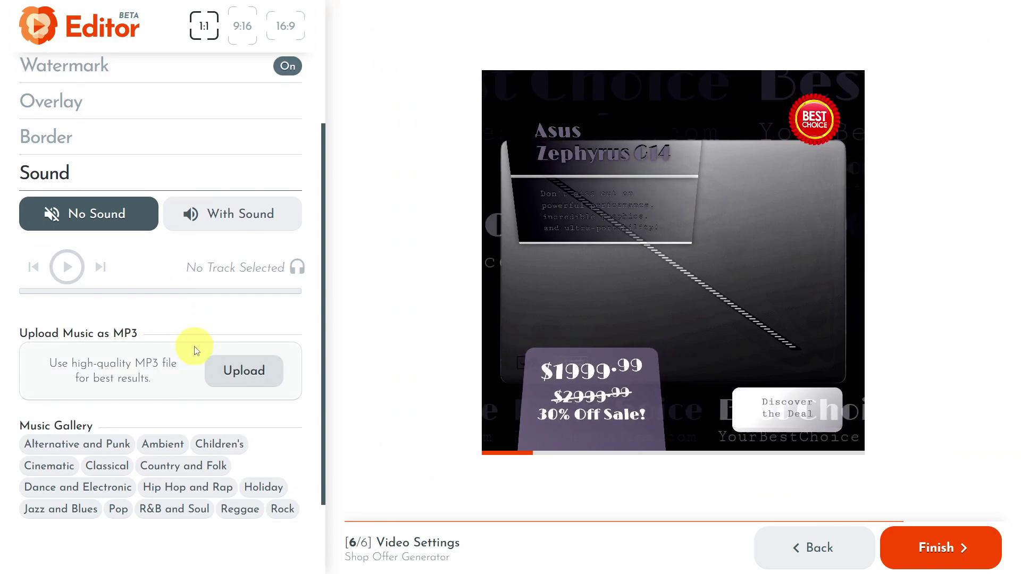
{"action": "scroll", "coordinate": [190, 367], "scroll_direction": "down", "scroll_amount": 2}
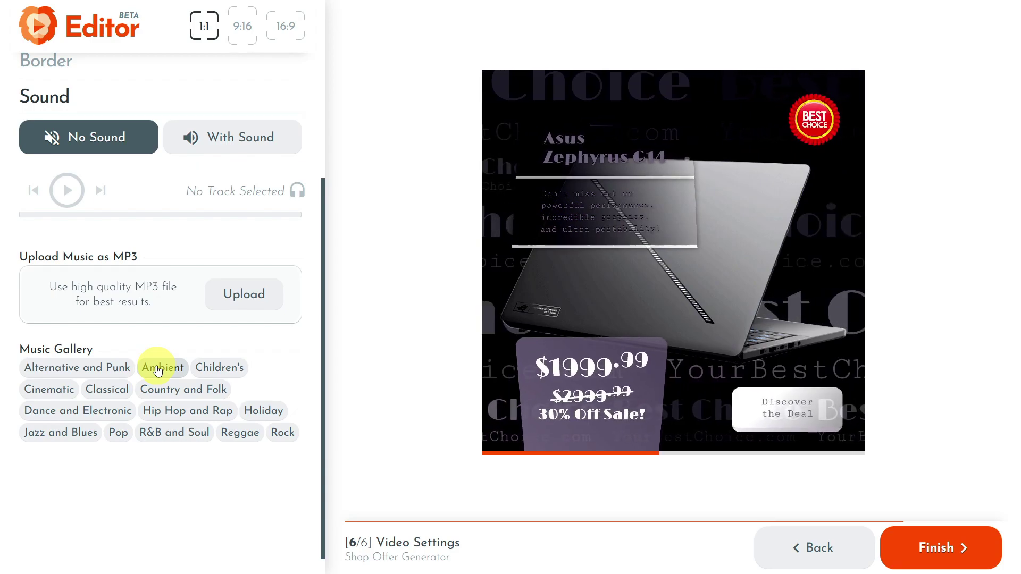
{"action": "left_click", "coordinate": [158, 369]}
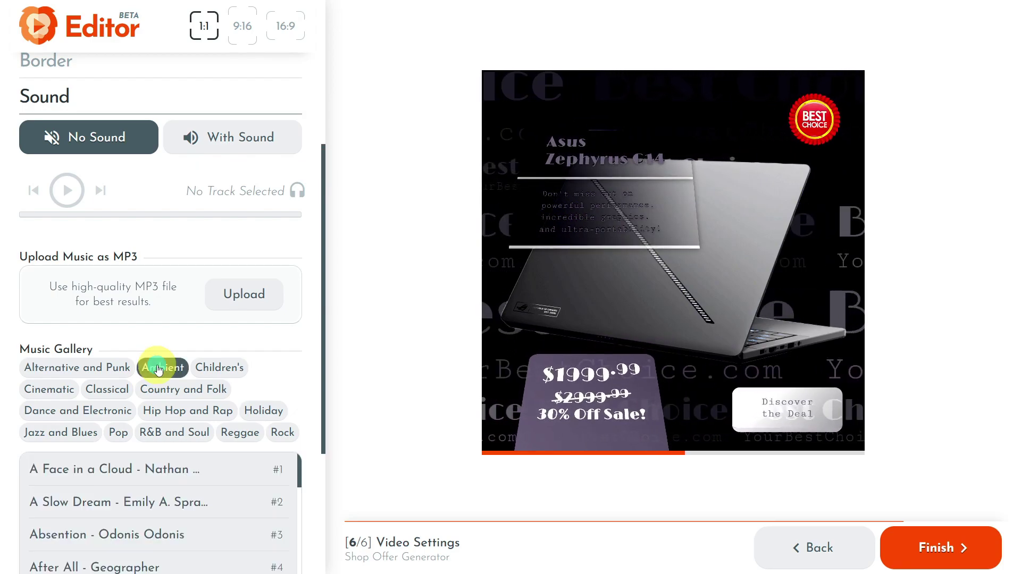
{"action": "scroll", "coordinate": [283, 406], "scroll_direction": "down", "scroll_amount": 4}
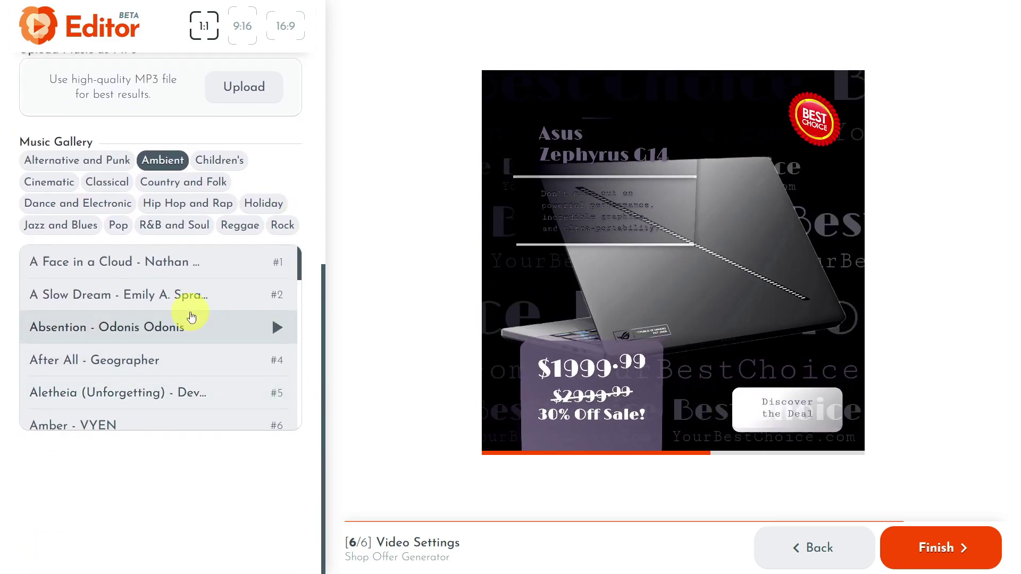
{"action": "scroll", "coordinate": [122, 363], "scroll_direction": "down", "scroll_amount": 2}
{"action": "left_click", "coordinate": [124, 361]}
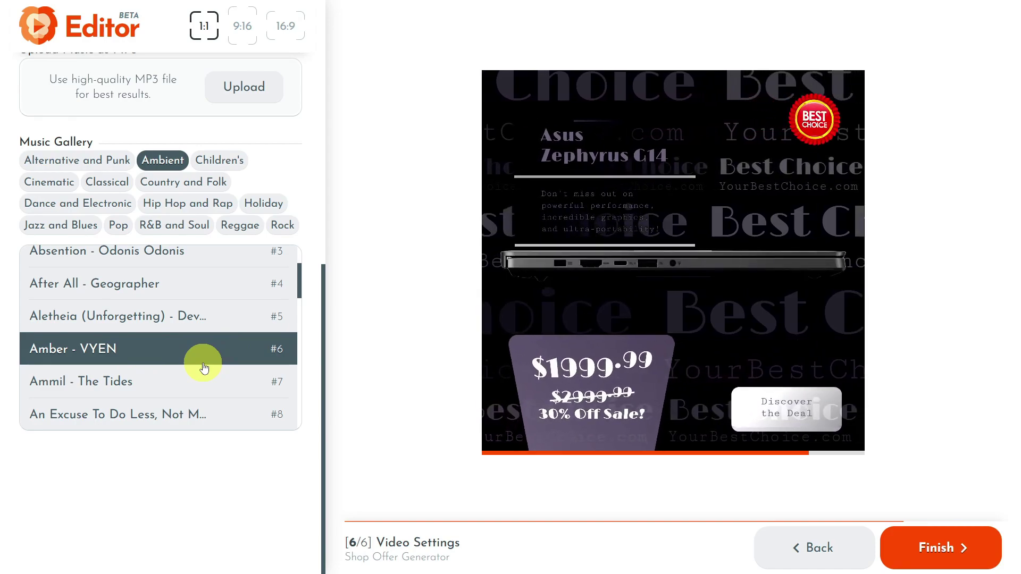
Try the Ambient track "An Excuse To Do Less", switch the music to "Animaux Obscènes" and pause its playback
{"action": "scroll", "coordinate": [202, 366], "scroll_direction": "down", "scroll_amount": 2}
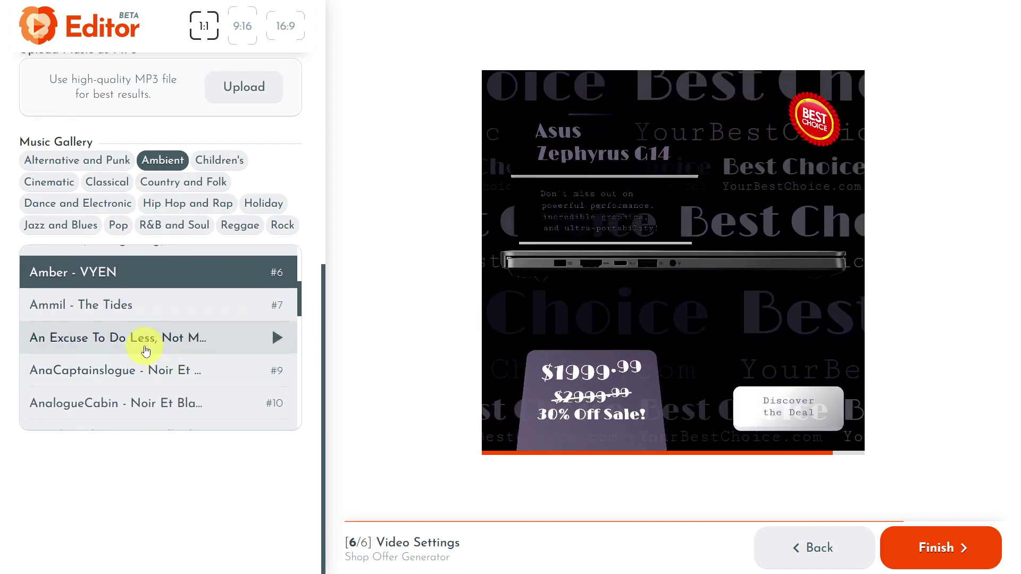
{"action": "left_click", "coordinate": [146, 348]}
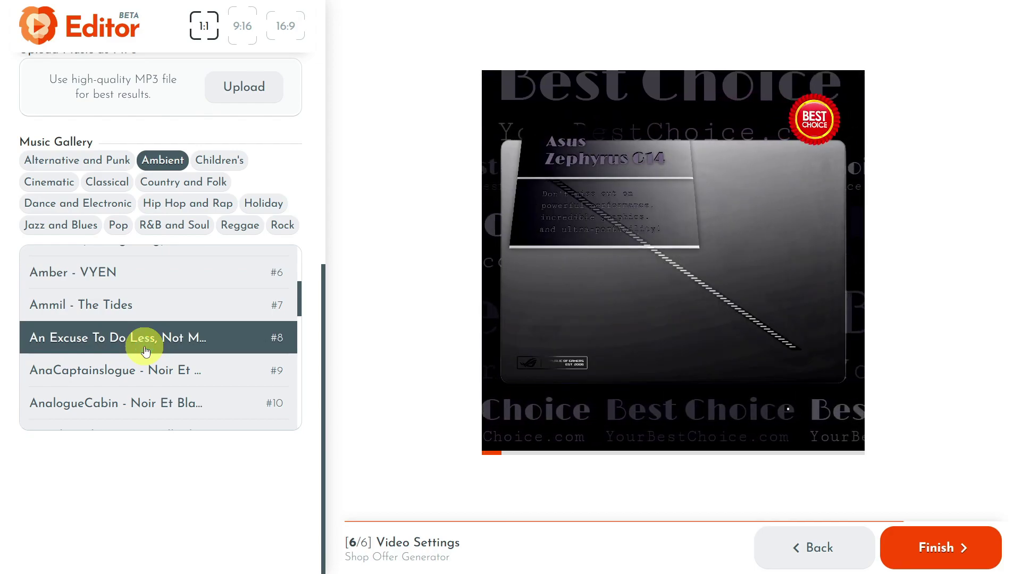
{"action": "scroll", "coordinate": [147, 345], "scroll_direction": "down", "scroll_amount": 2}
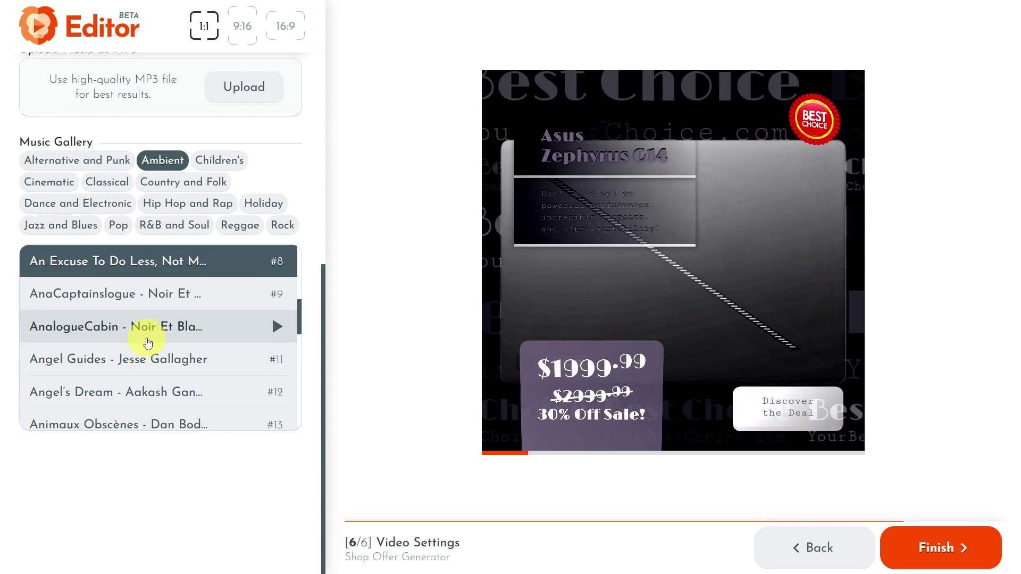
{"action": "scroll", "coordinate": [153, 335], "scroll_direction": "down", "scroll_amount": 2}
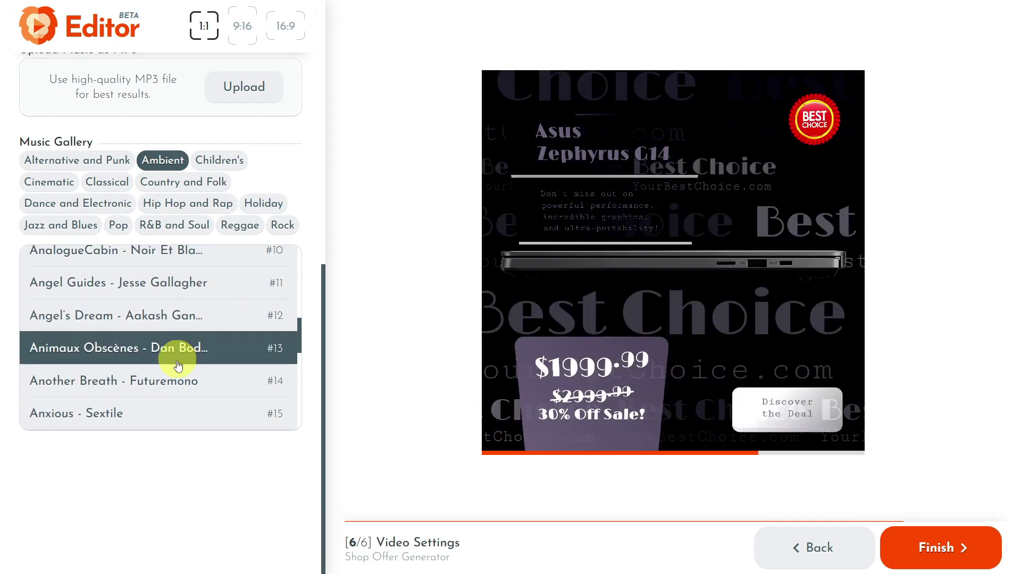
{"action": "scroll", "coordinate": [239, 312], "scroll_direction": "up", "scroll_amount": 6}
{"action": "scroll", "coordinate": [251, 201], "scroll_direction": "up", "scroll_amount": 4}
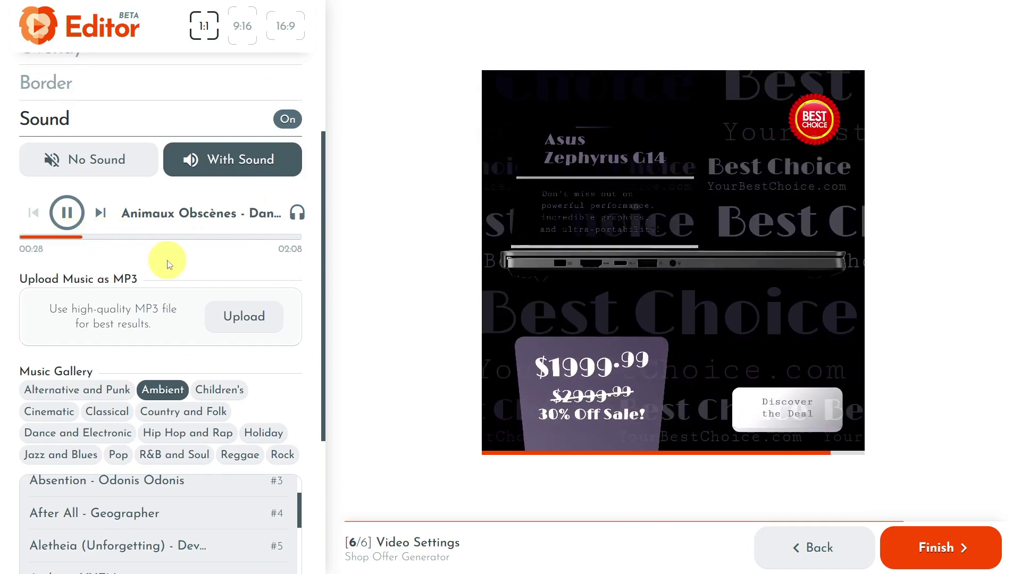
{"action": "left_click", "coordinate": [66, 214]}
Preview the video in the 9:16 and 16:9 formats and return it to 1:1
{"action": "scroll", "coordinate": [275, 239], "scroll_direction": "up", "scroll_amount": 3}
{"action": "scroll", "coordinate": [275, 239], "scroll_direction": "up", "scroll_amount": 2}
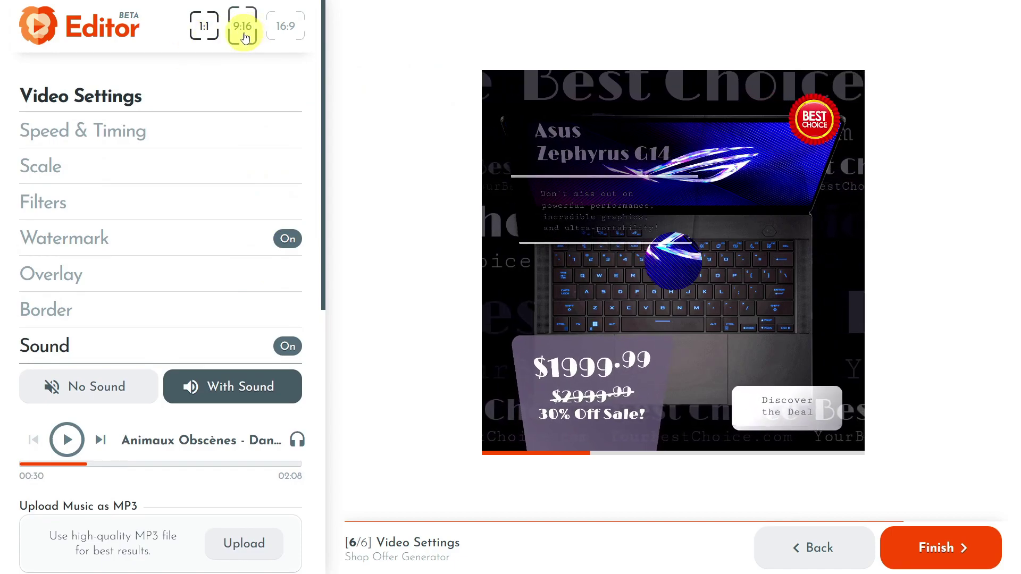
{"action": "left_click", "coordinate": [245, 36]}
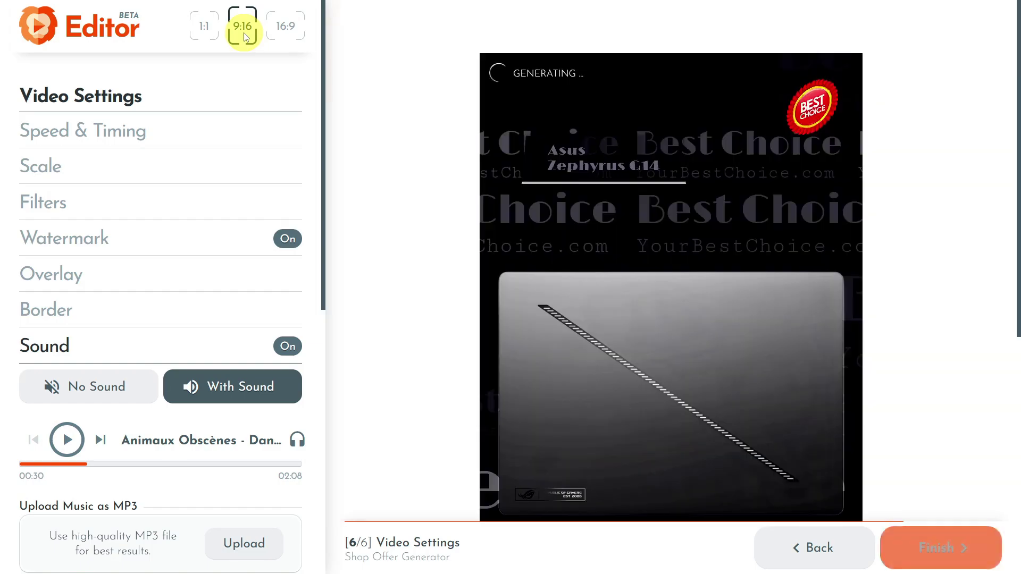
{"action": "scroll", "coordinate": [919, 246], "scroll_direction": "down", "scroll_amount": 5}
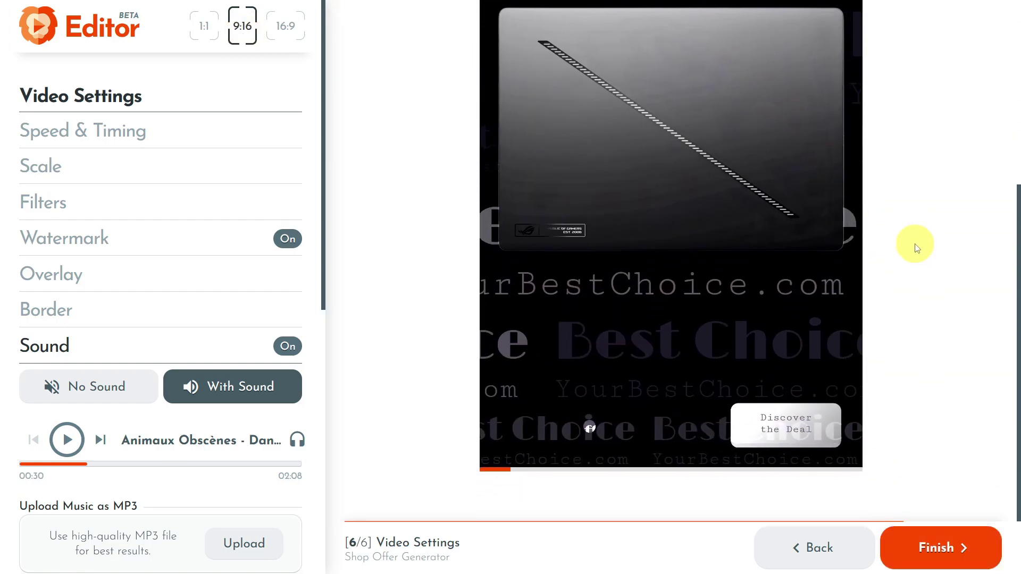
{"action": "scroll", "coordinate": [914, 333], "scroll_direction": "up", "scroll_amount": 5}
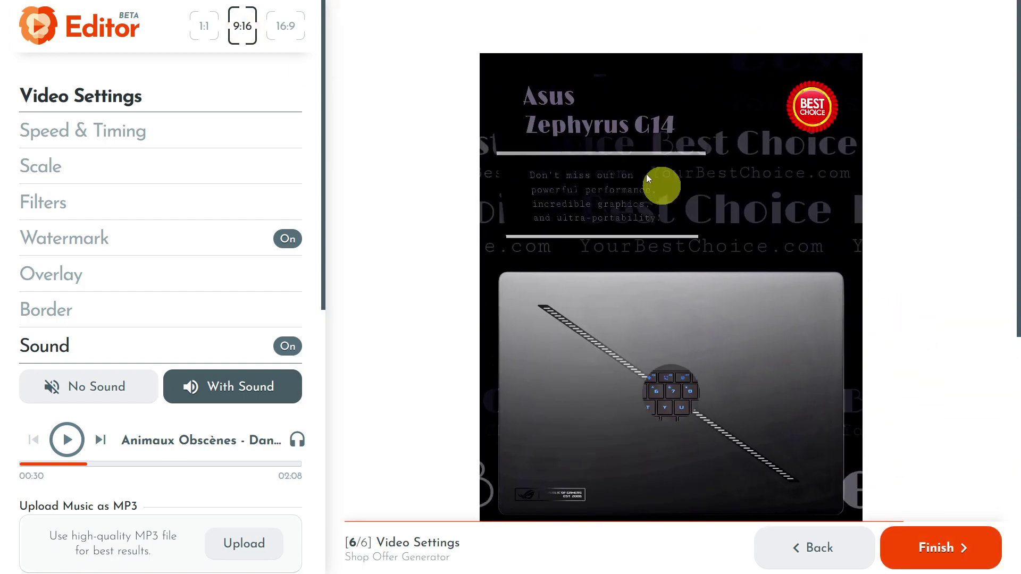
{"action": "scroll", "coordinate": [745, 250], "scroll_direction": "down", "scroll_amount": 5}
{"action": "scroll", "coordinate": [752, 253], "scroll_direction": "up", "scroll_amount": 5}
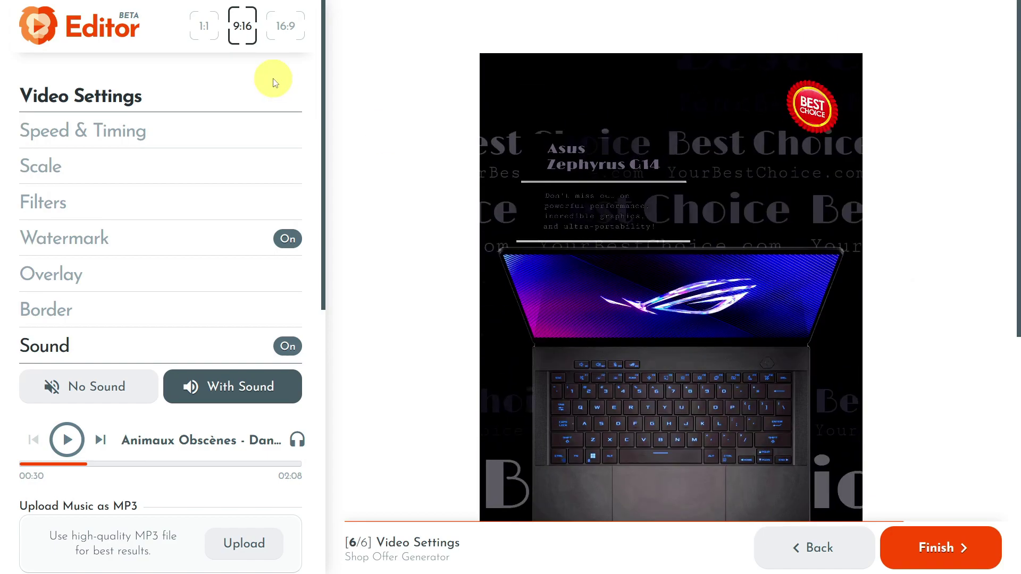
{"action": "left_click", "coordinate": [295, 29]}
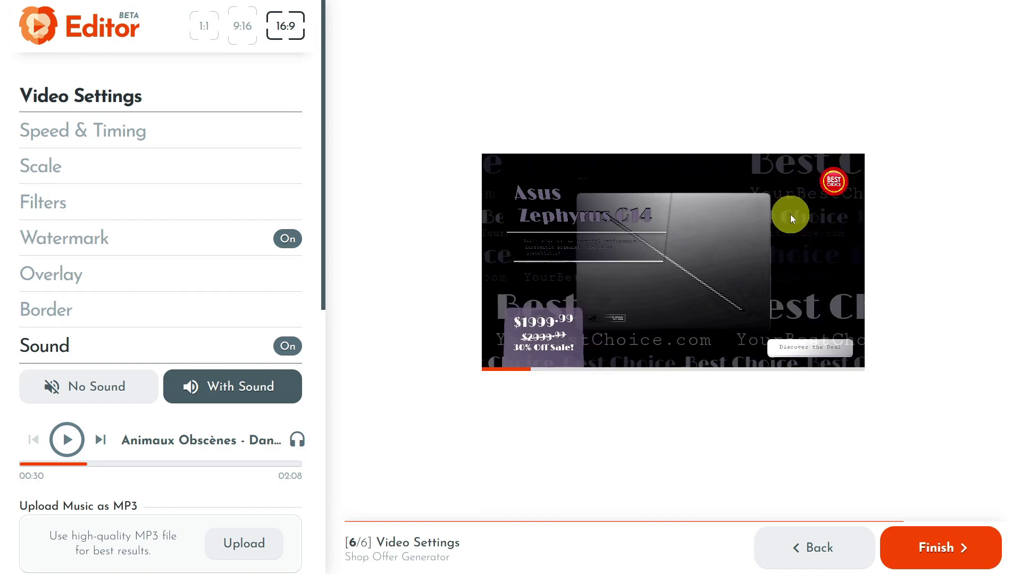
{"action": "left_click", "coordinate": [210, 25]}
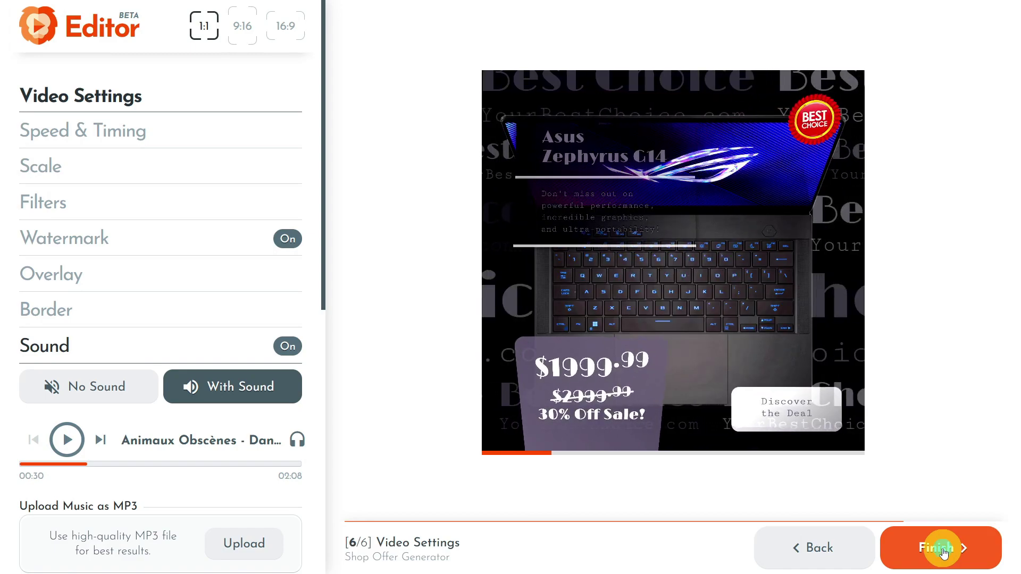
Finish the video and start rendering its 1:1, 9:16 and 16:9 versions for download
{"action": "left_click", "coordinate": [942, 552]}
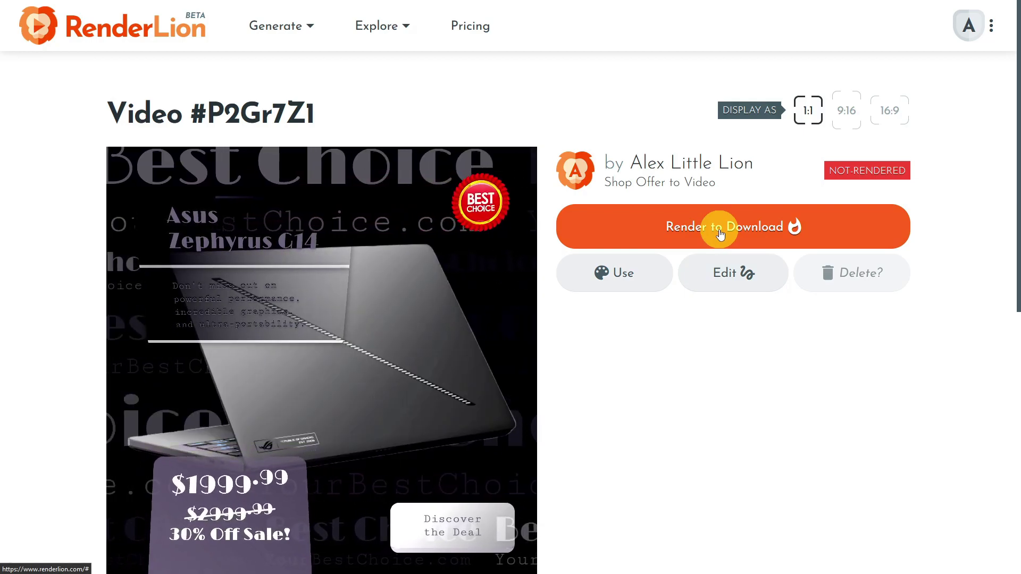
{"action": "left_click", "coordinate": [719, 234]}
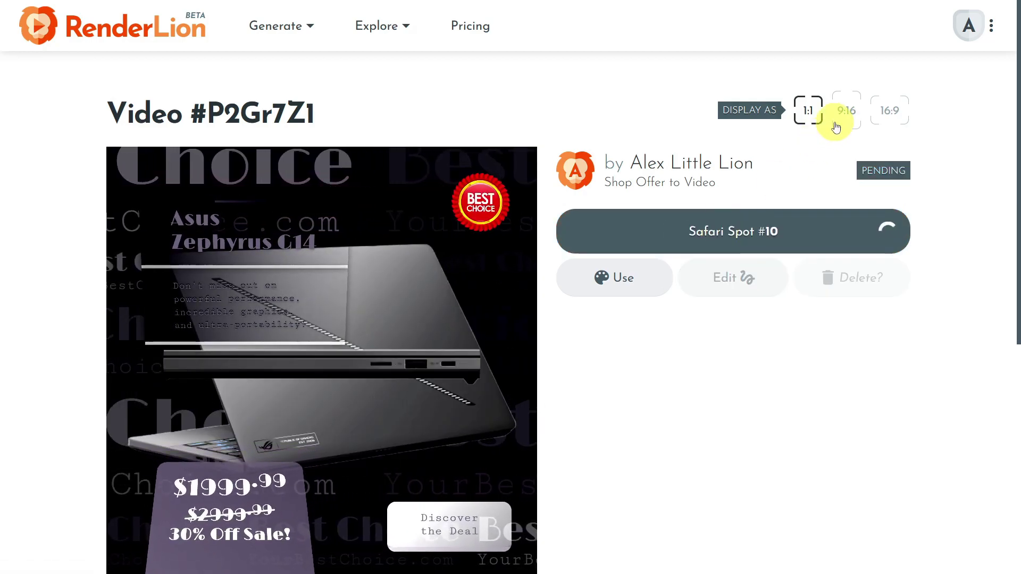
{"action": "left_click", "coordinate": [843, 115]}
{"action": "left_click", "coordinate": [727, 226]}
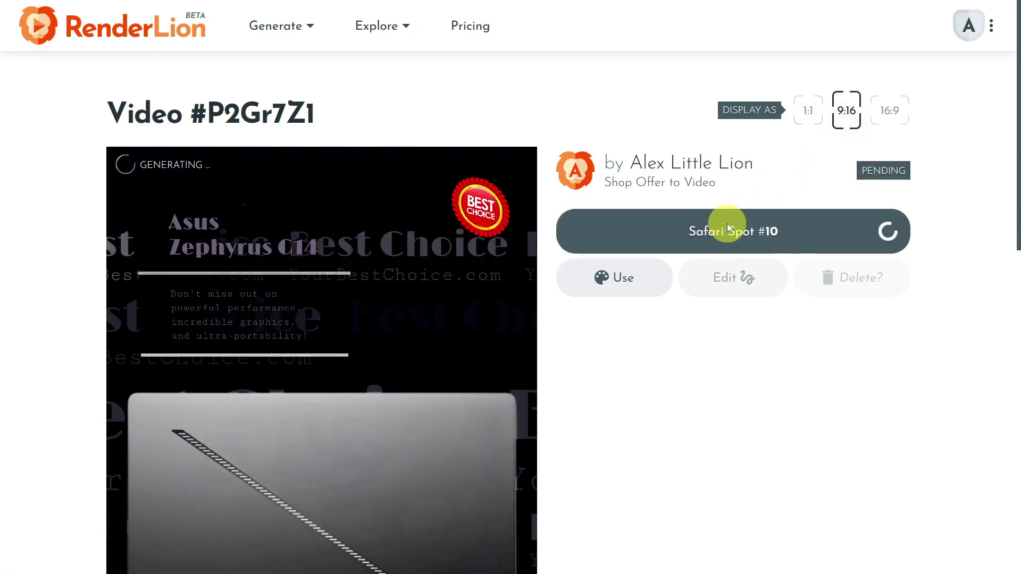
{"action": "left_click", "coordinate": [890, 114]}
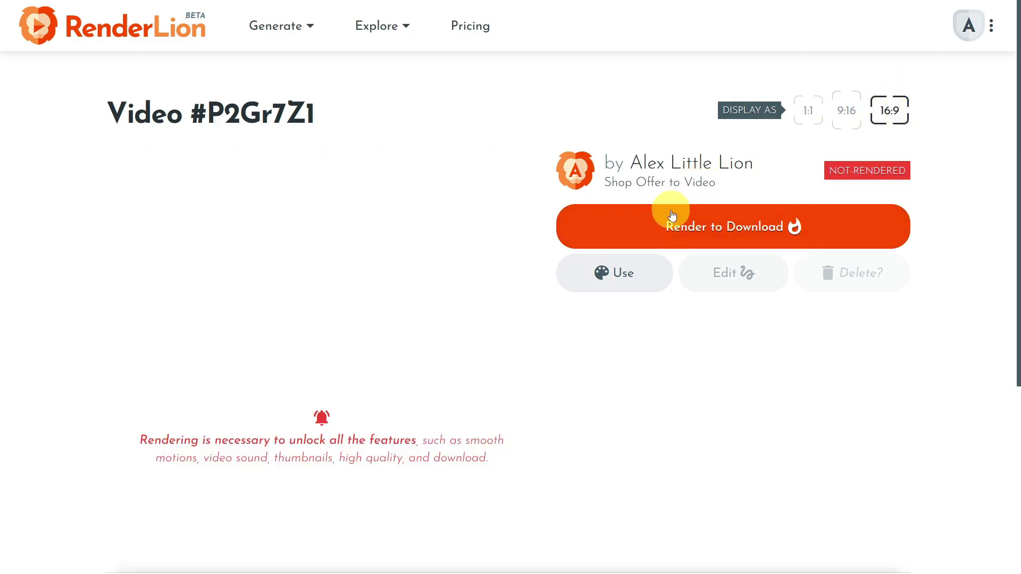
{"action": "left_click", "coordinate": [678, 226]}
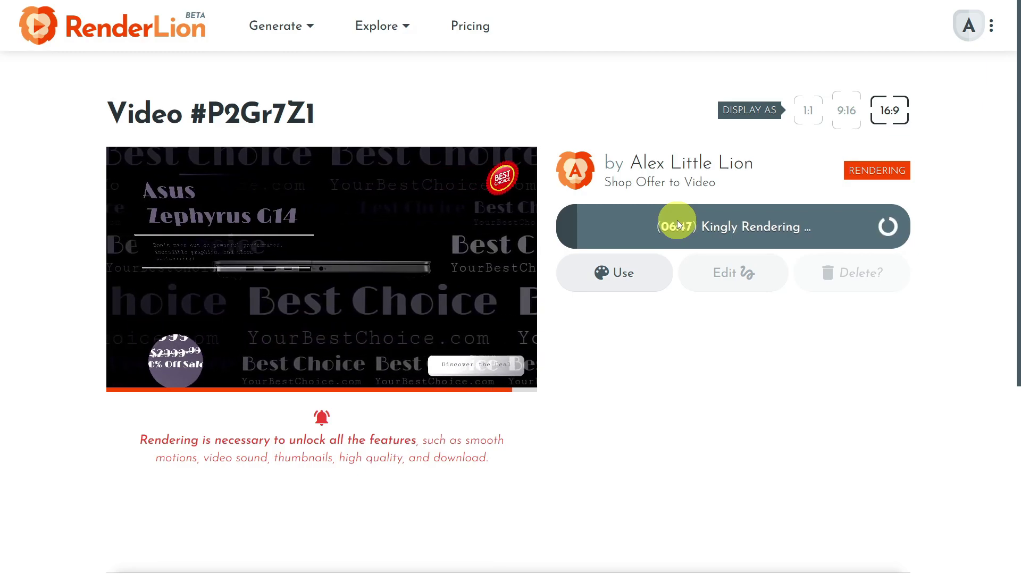
Review the square, portrait and landscape versions of the video, including the portrait version's thumbnails
{"action": "left_click", "coordinate": [812, 112]}
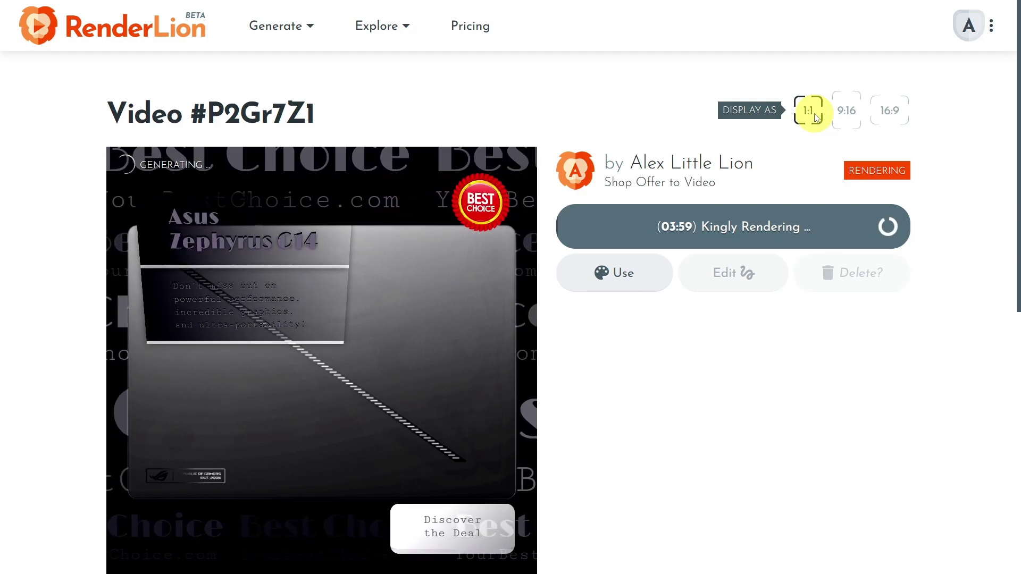
{"action": "scroll", "coordinate": [815, 139], "scroll_direction": "down", "scroll_amount": 2}
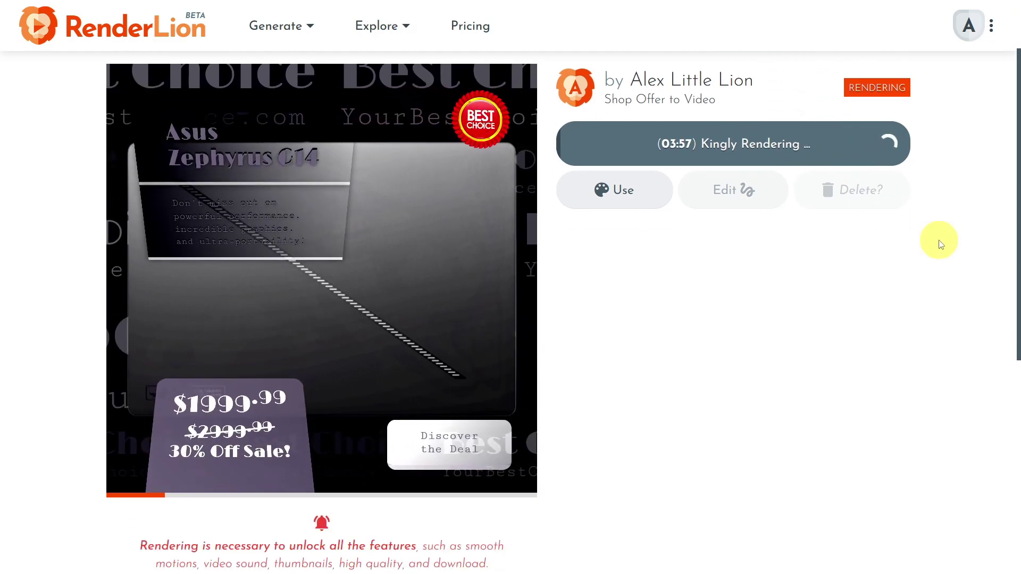
{"action": "left_click_drag", "start_coordinate": [1015, 315], "coordinate": [1018, 308]}
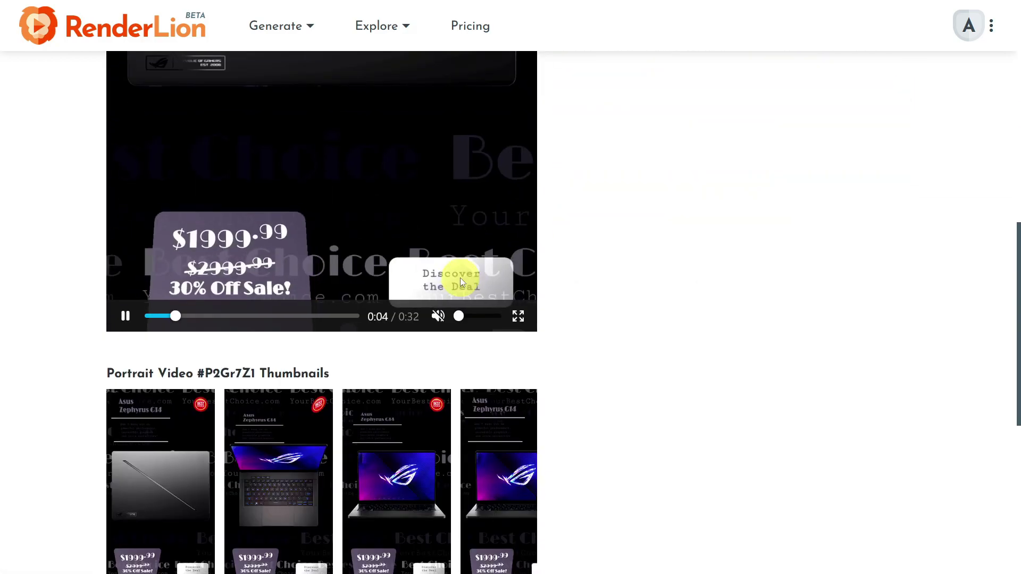
{"action": "scroll", "coordinate": [460, 278], "scroll_direction": "down", "scroll_amount": 2}
{"action": "mouse_move", "coordinate": [378, 401]}
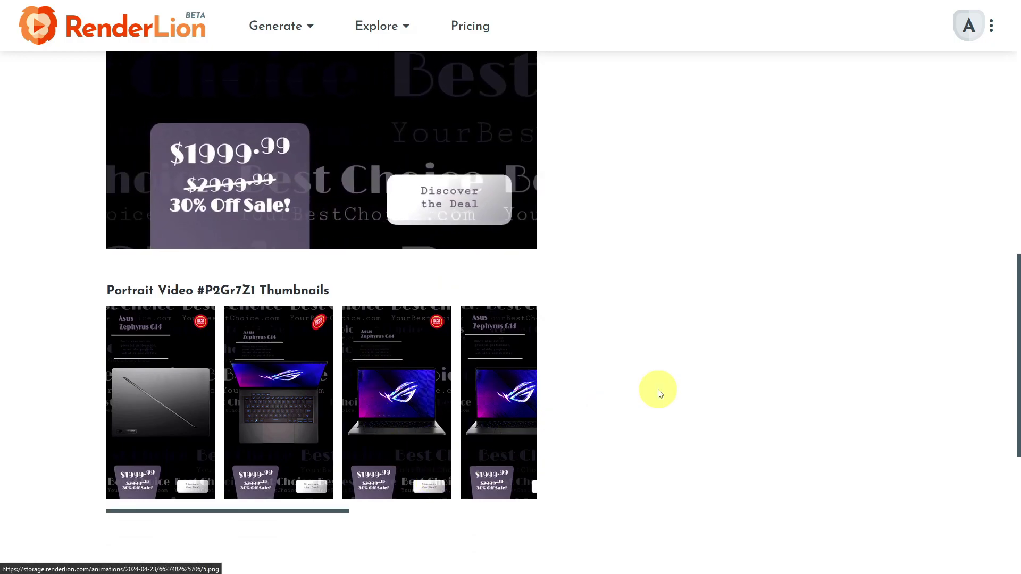
{"action": "scroll", "coordinate": [659, 394], "scroll_direction": "up", "scroll_amount": 8}
{"action": "left_click", "coordinate": [889, 109]}
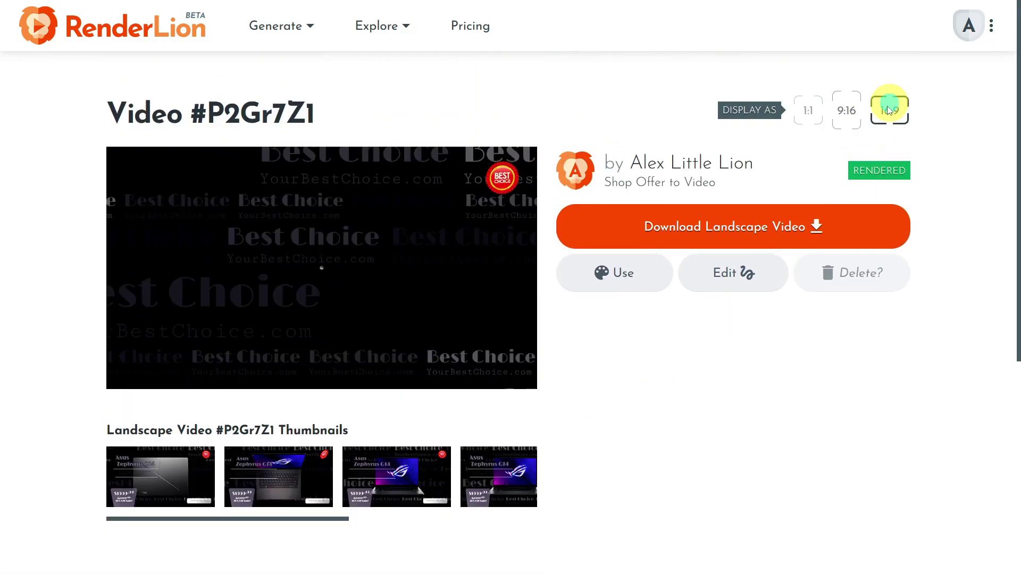